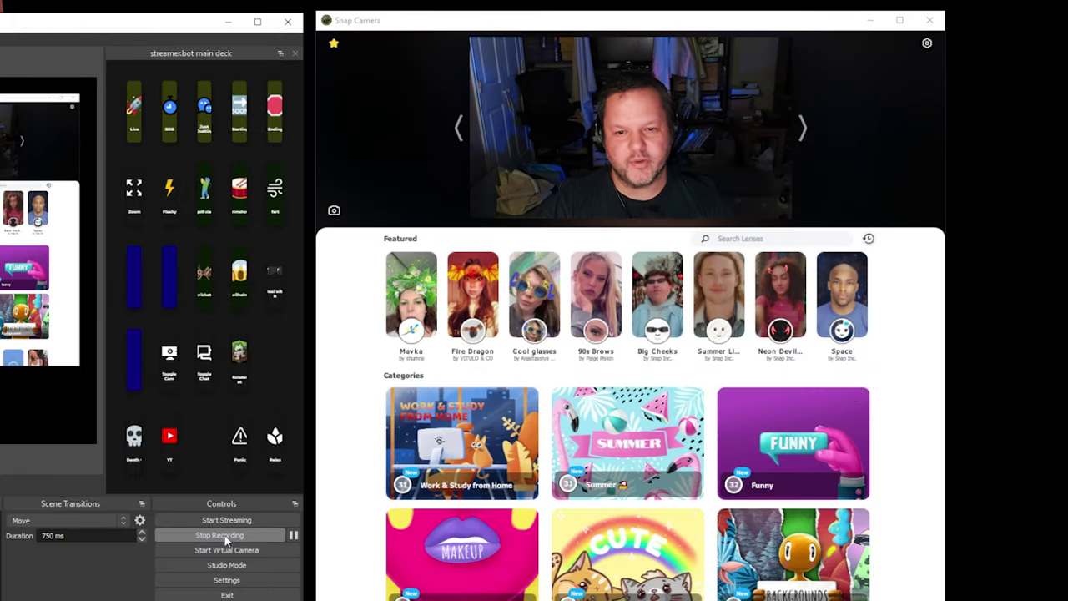
- Open the Snap Camera settings
left_click(924, 43)
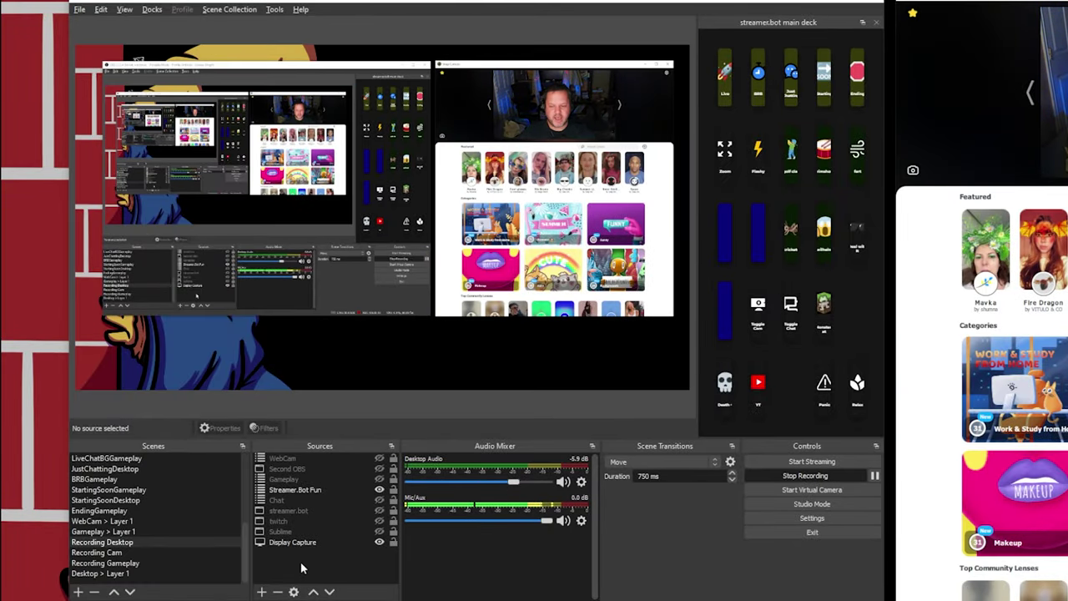
- Switch to OBS and create a new Video Capture Device source in the Recording Desktop scene
left_click(262, 593)
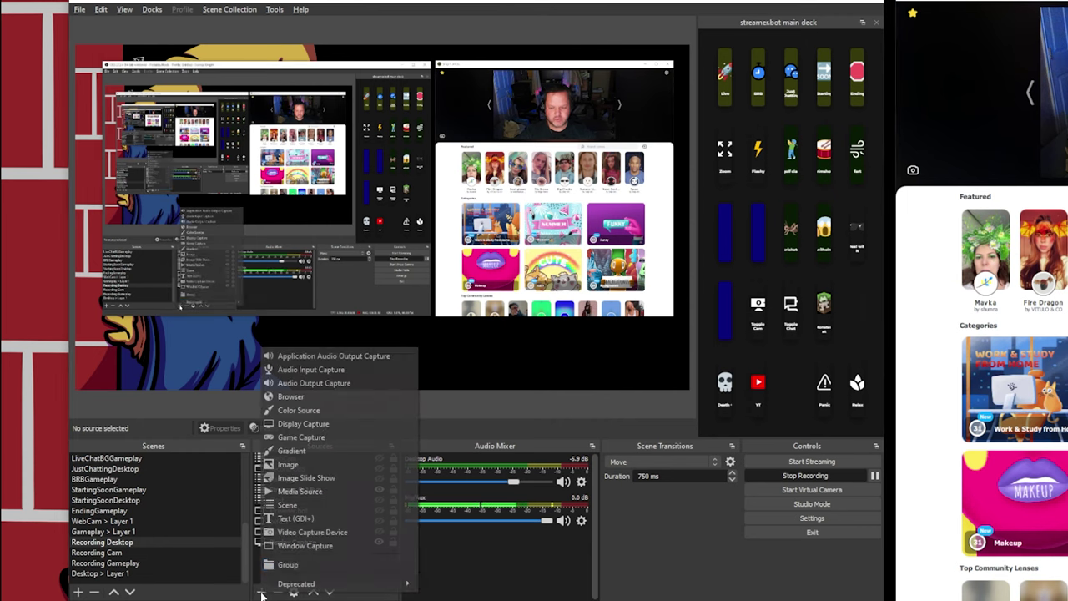
left_click(313, 532)
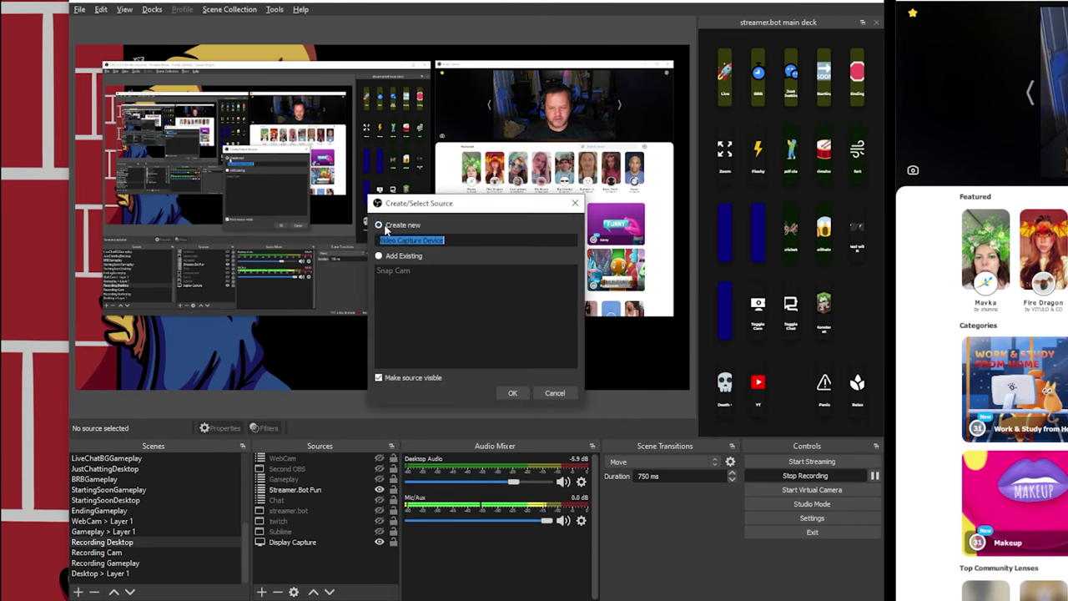
left_click(513, 393)
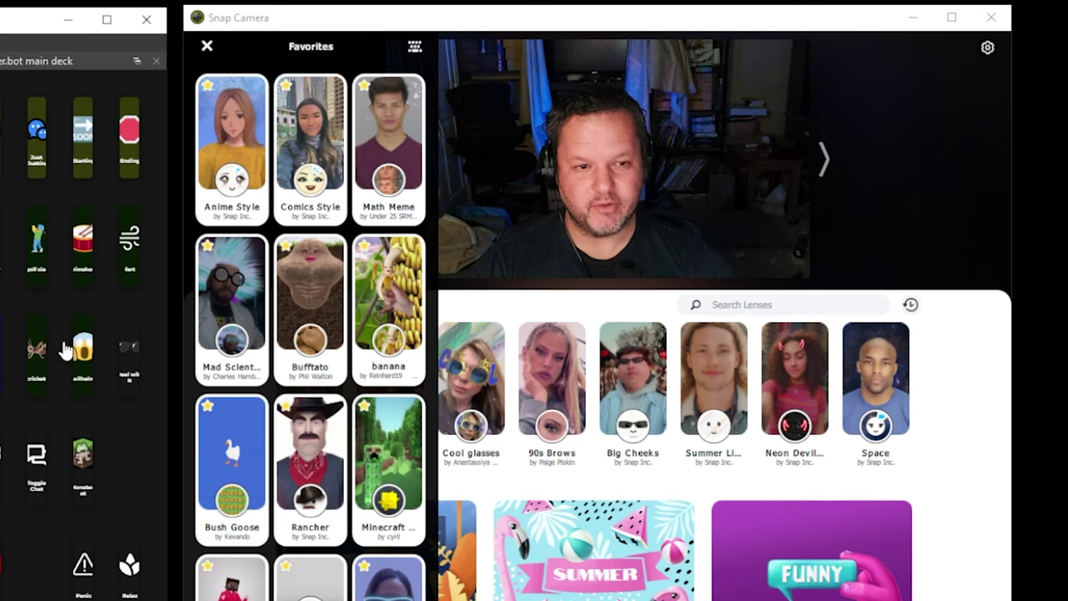
- Switch to Snap Camera, close the favorites and look over the featured lenses
left_click(207, 44)
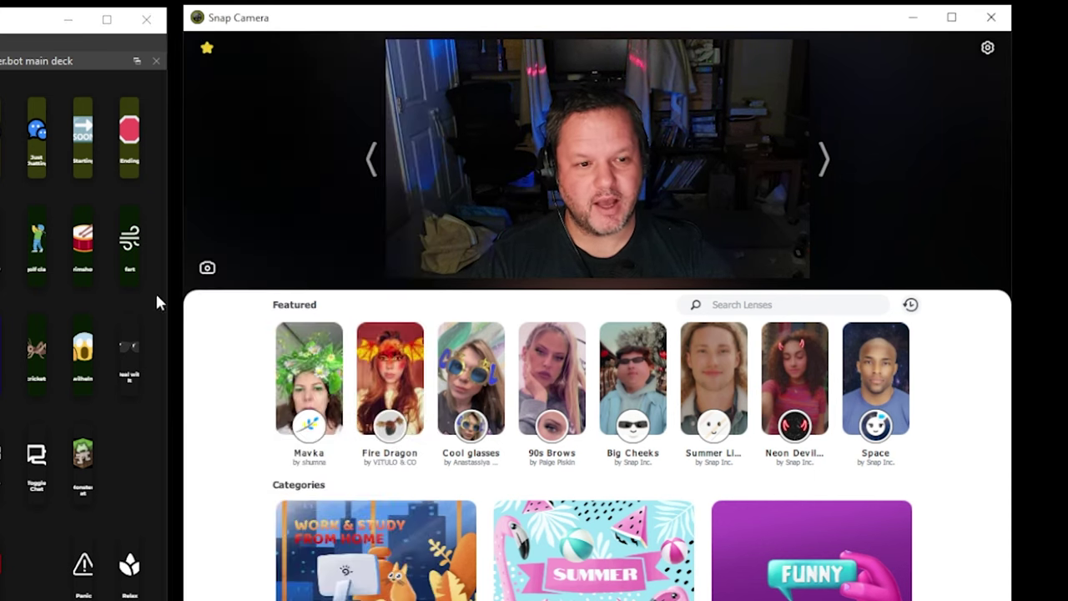
left_click(610, 392)
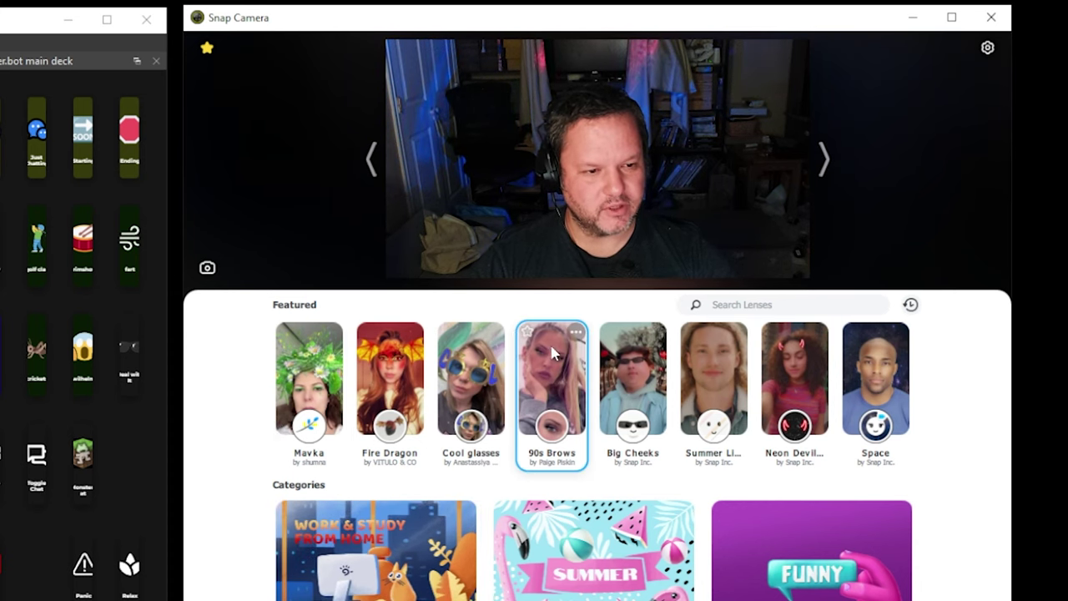
- Assign the lens hotkey Ctrl+Alt+Shift+F7 to the favorite lens Rancher
left_click(207, 48)
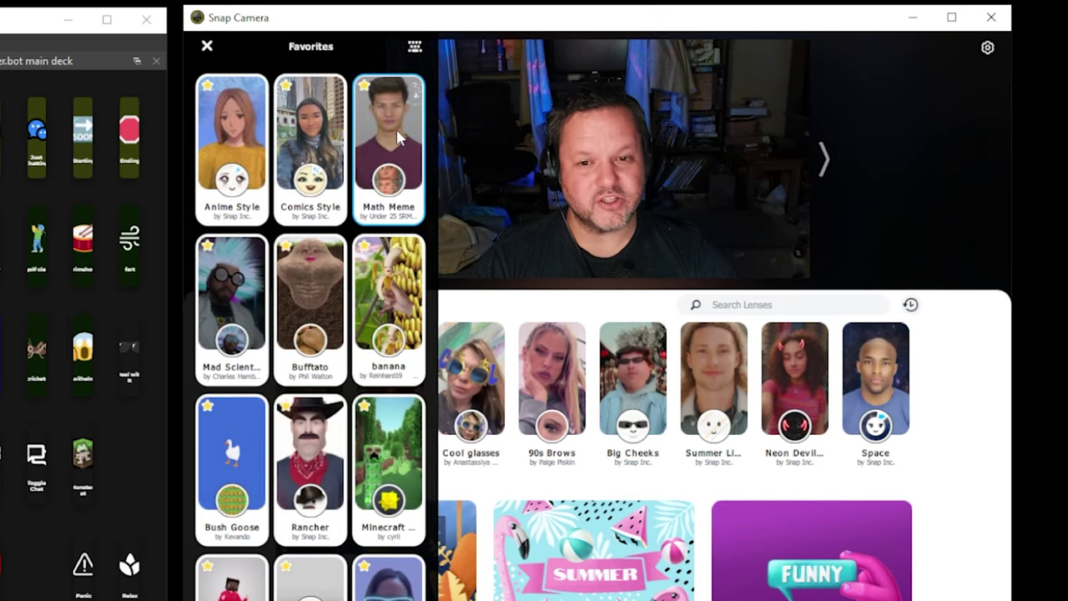
left_click(418, 48)
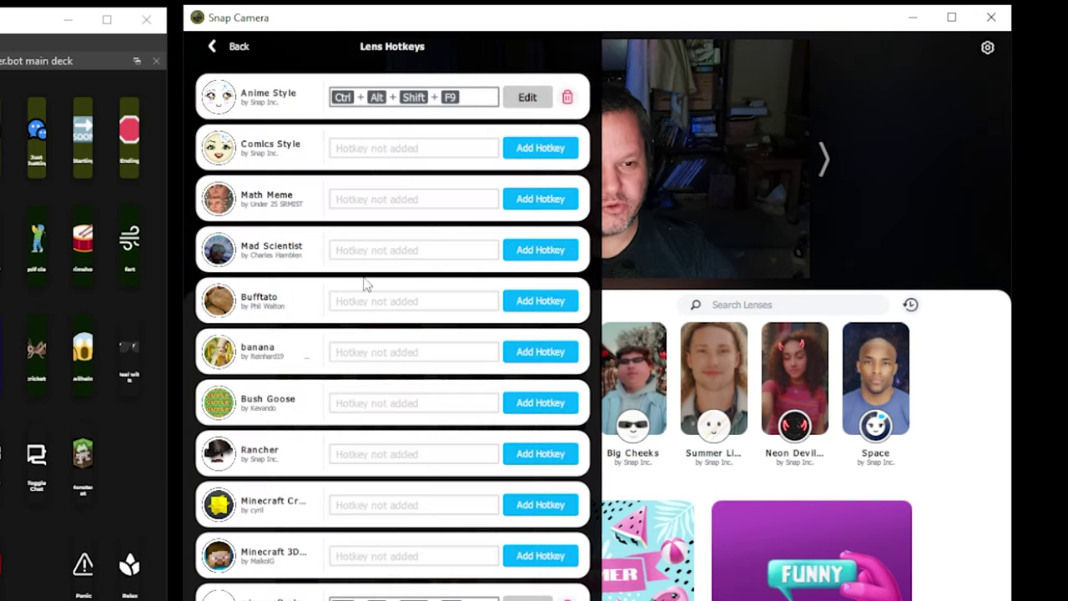
scroll(415, 253, "down", 3)
scroll(388, 477, "up", 3)
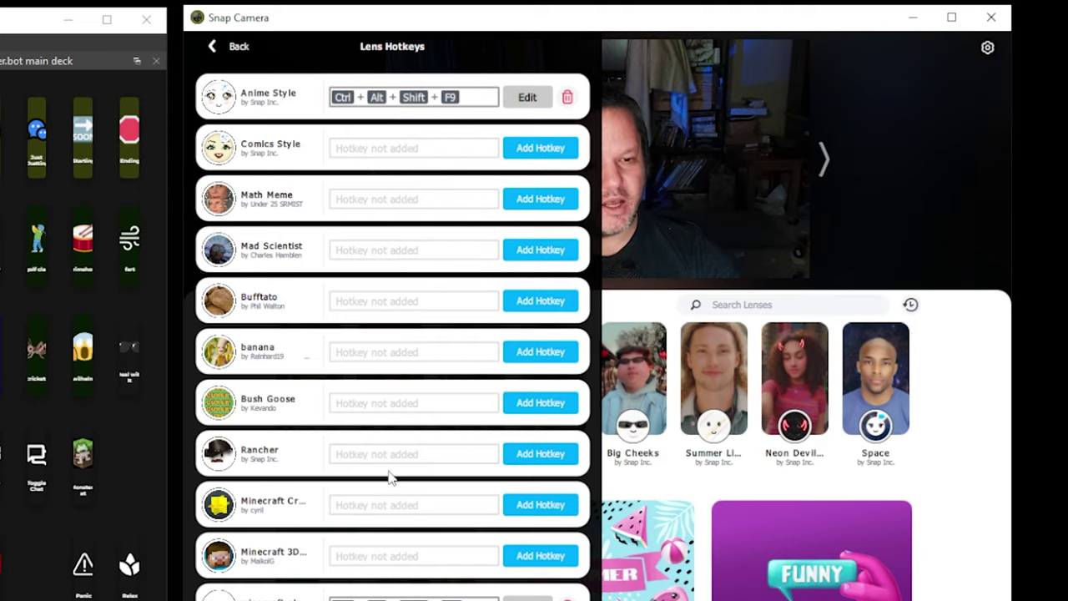
left_click(375, 456)
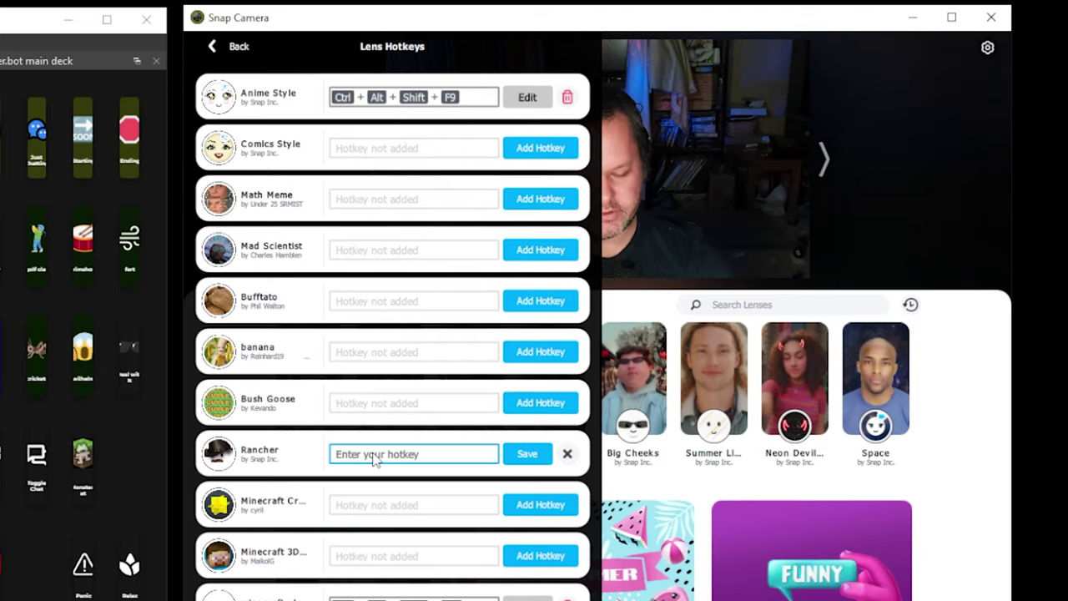
key("ctrl+alt+shift+F7")
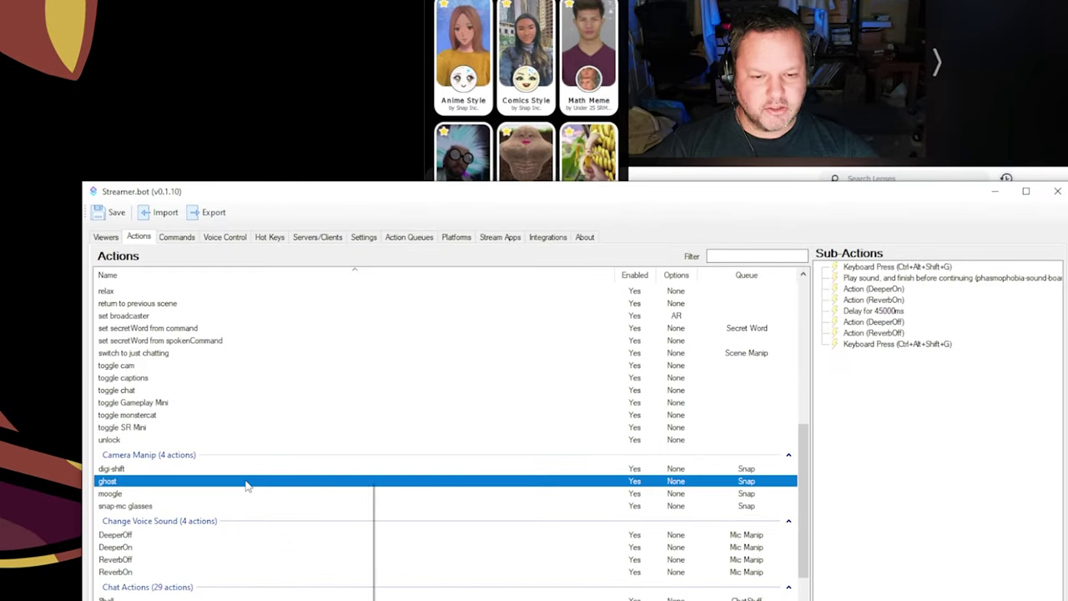
- Switch to Streamer.bot and add an action named Rancher in the Camera Manip group, using the Snap queue
right_click(516, 368)
left_click(275, 488)
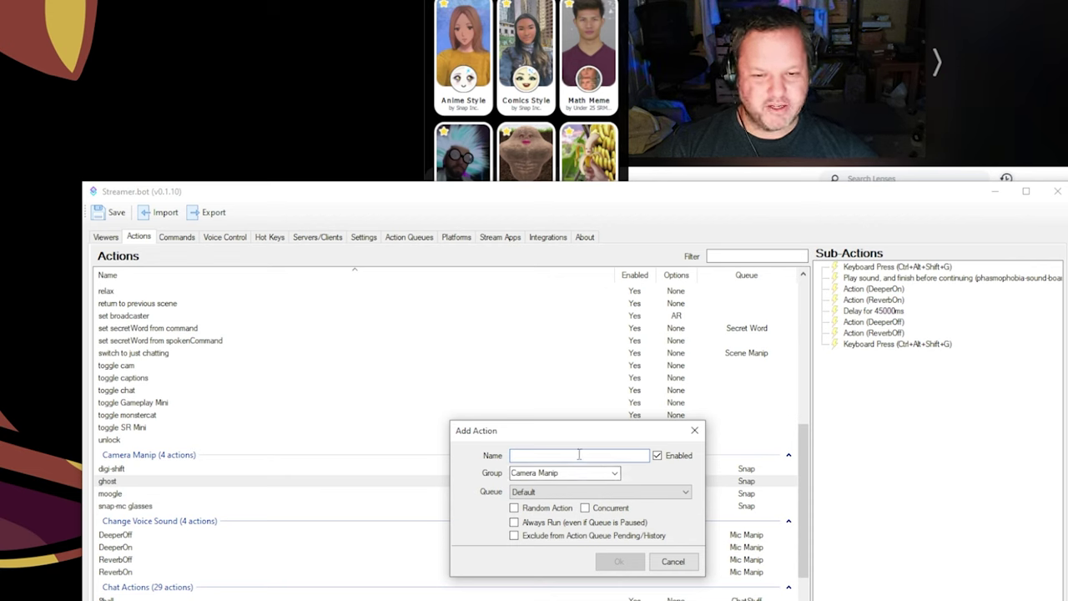
left_click(600, 473)
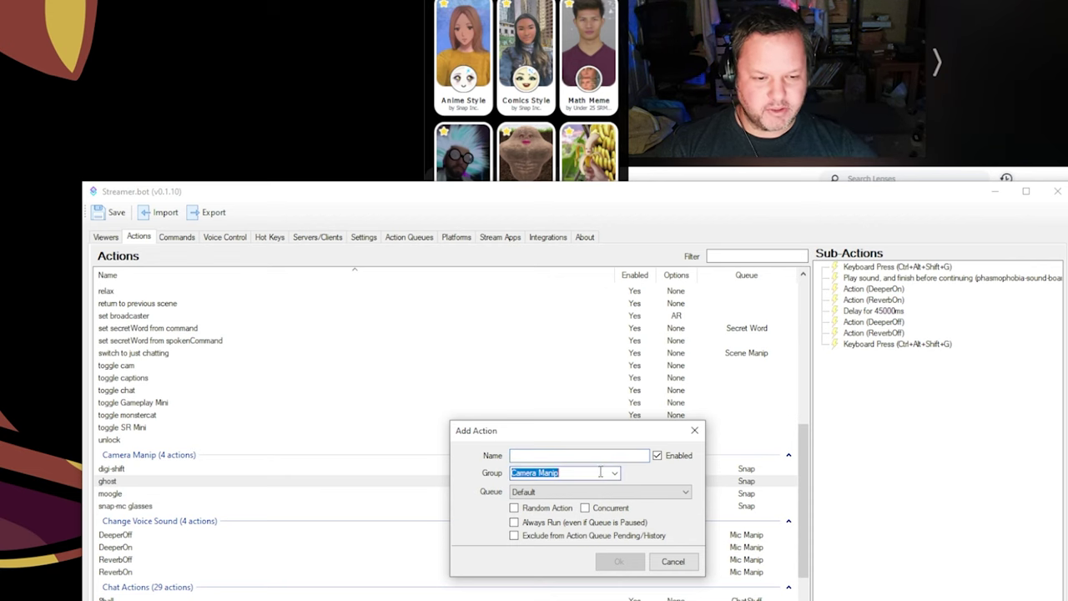
left_click(582, 455)
type("RA")
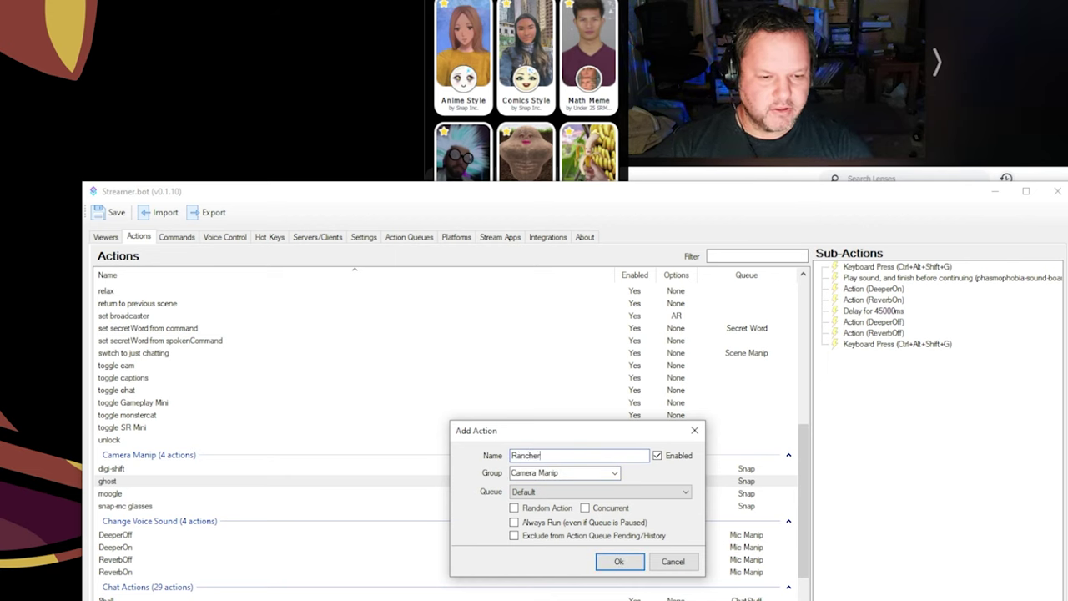
left_click(534, 492)
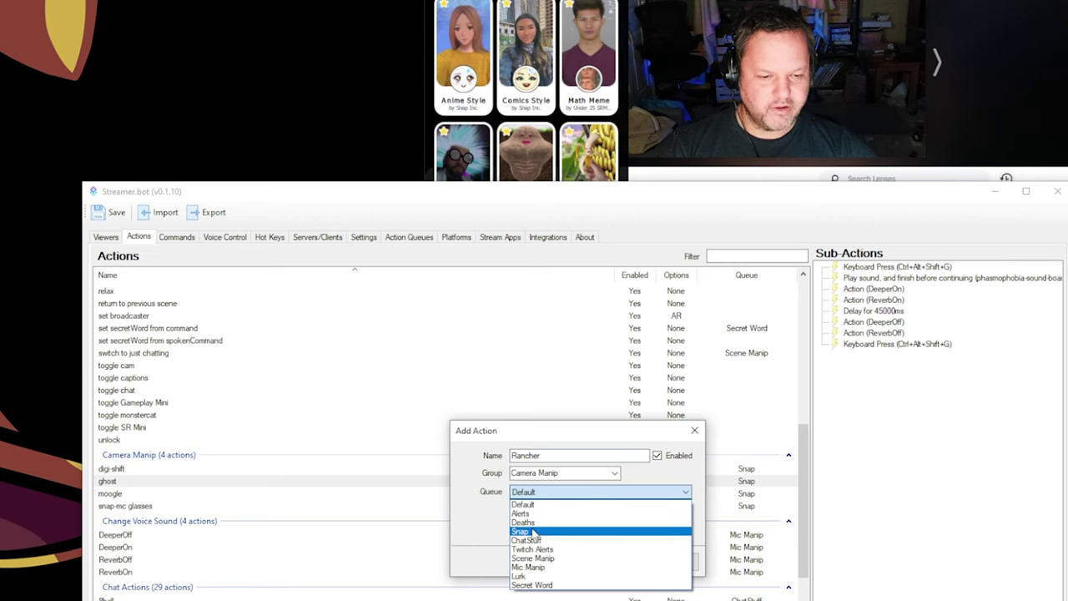
left_click(534, 531)
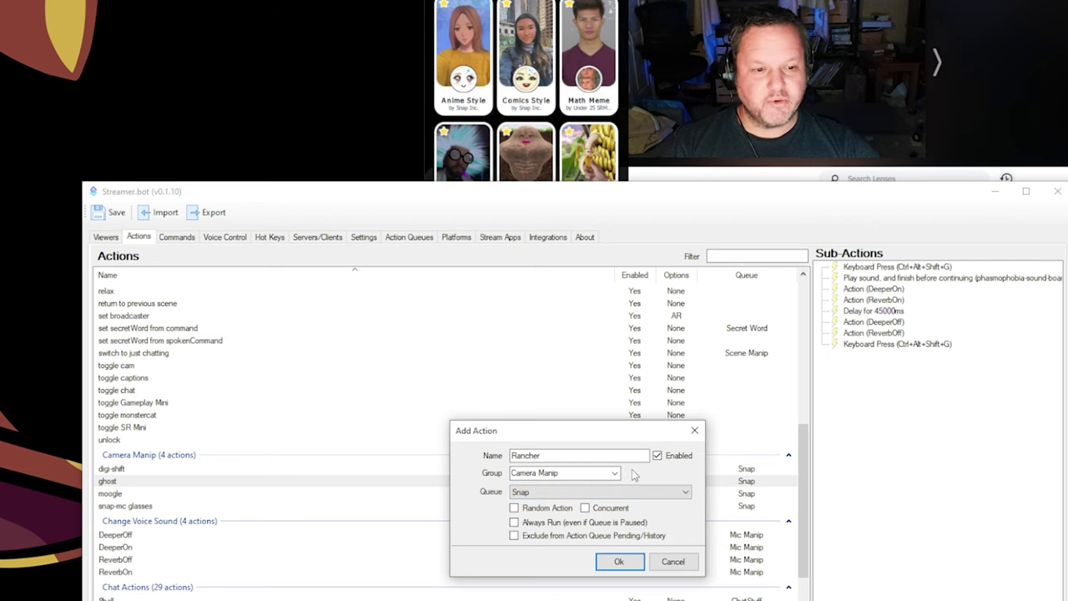
left_click(619, 561)
- Add a Keyboard Press sub-action for Ctrl+Alt+Shift+F7 to the Rancher action
right_click(892, 292)
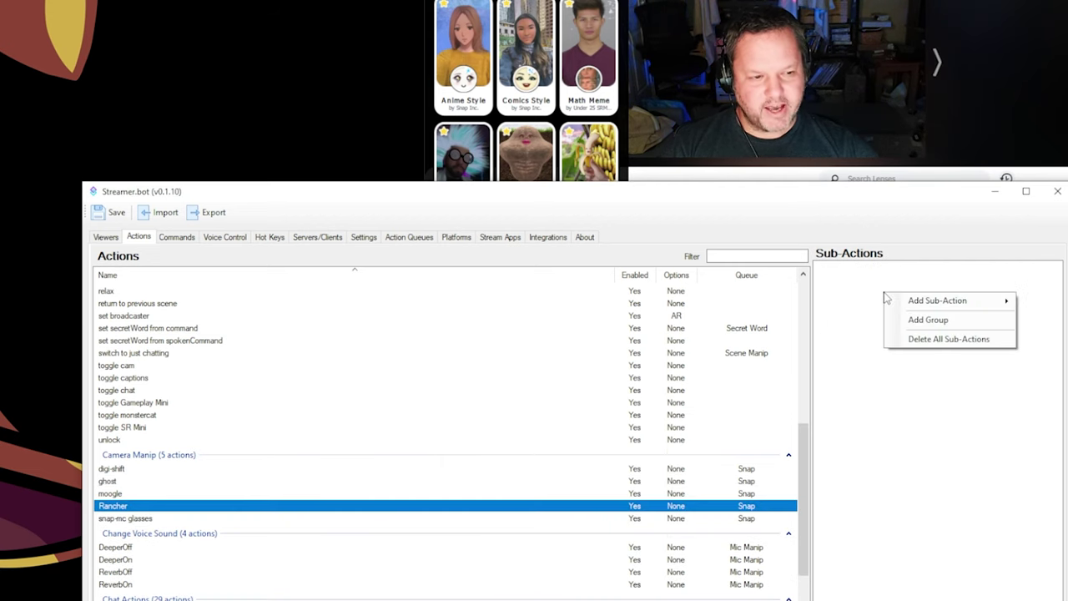
mouse_move(948, 300)
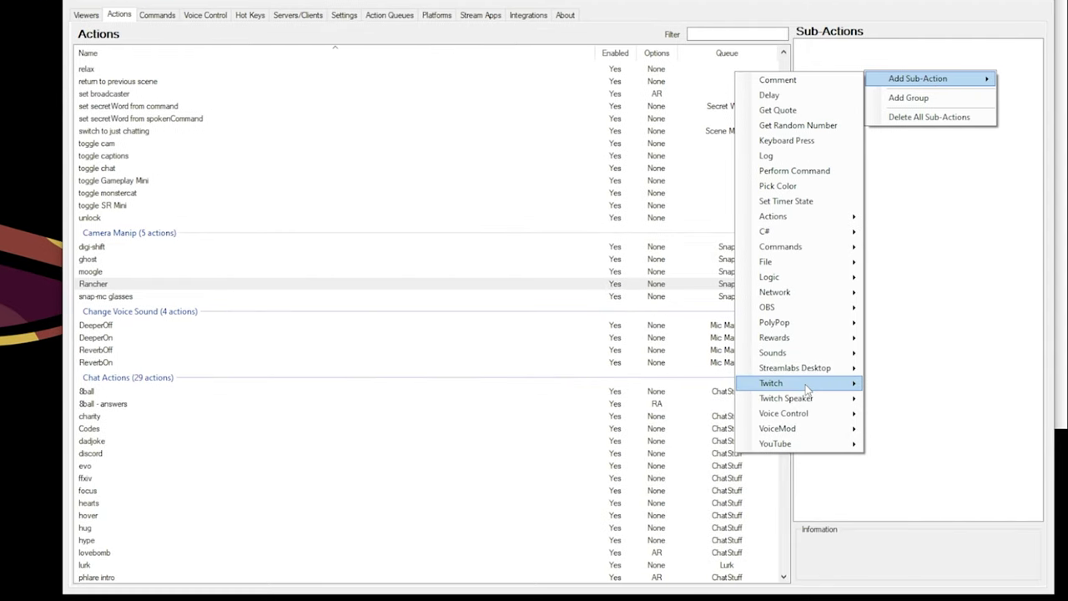
mouse_move(827, 600)
mouse_move(817, 370)
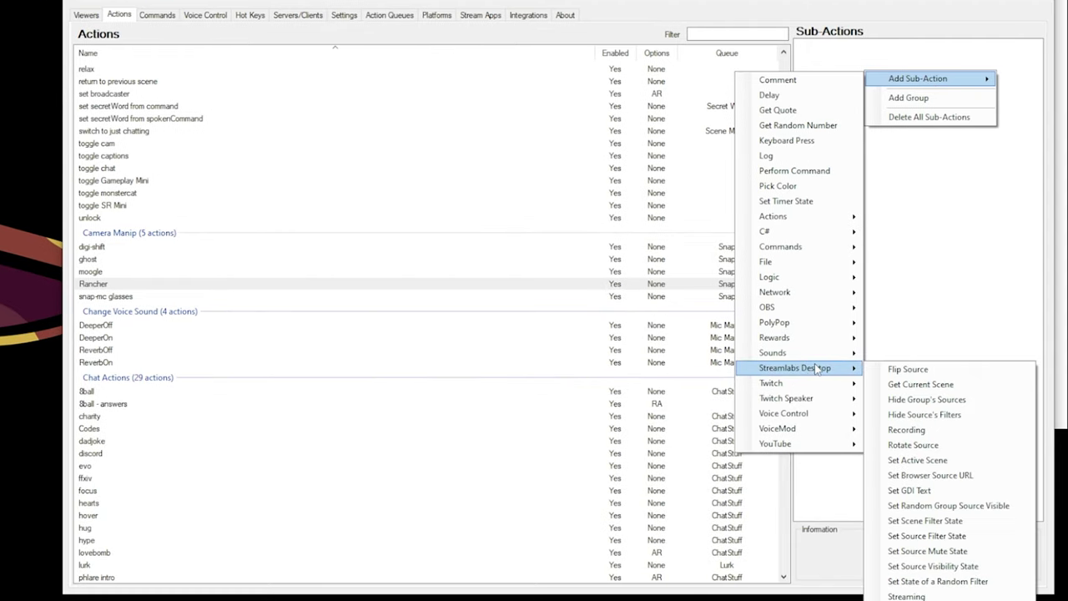
left_click(815, 142)
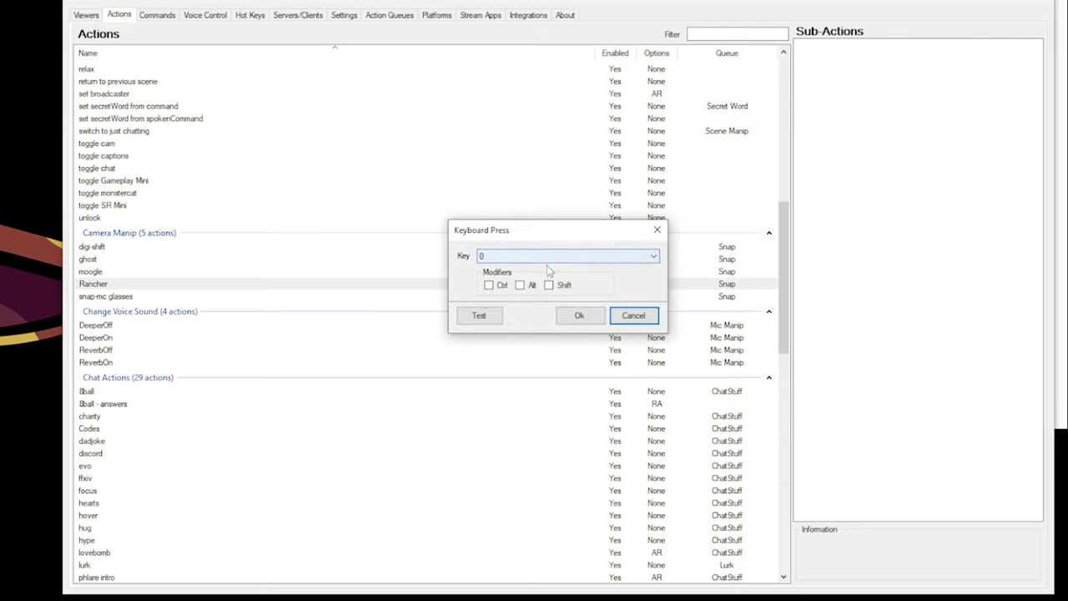
left_click(489, 285)
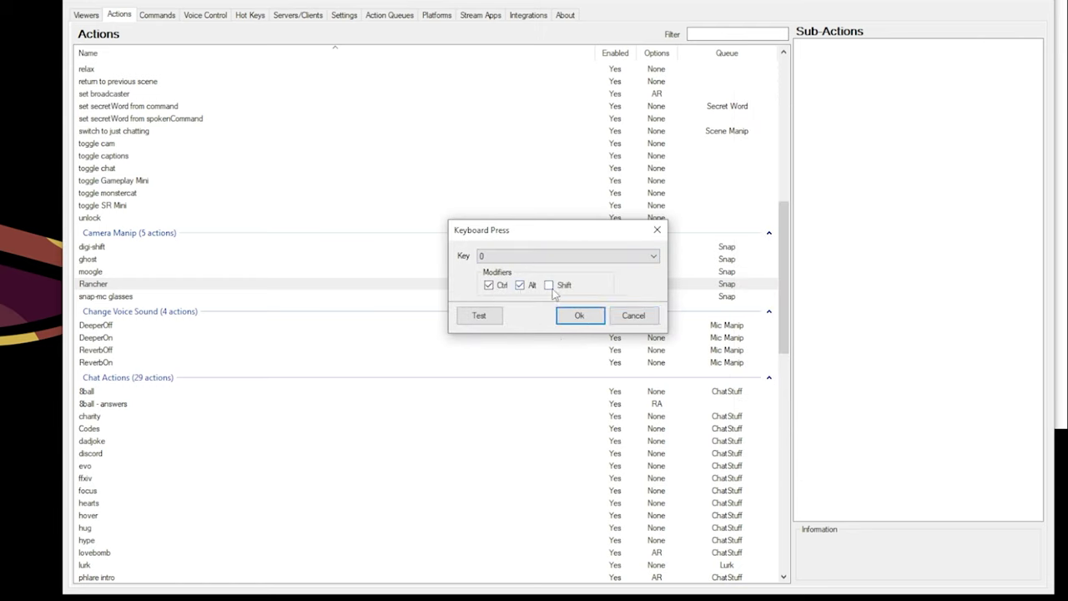
left_click(592, 257)
scroll(568, 375, "down", 11)
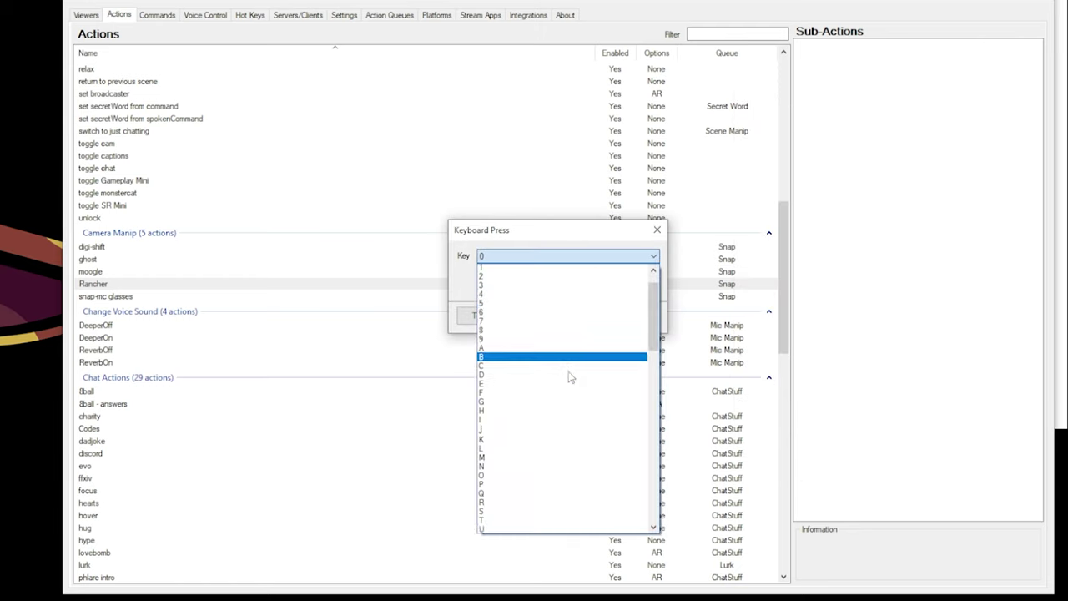
left_click(526, 494)
key("Return")
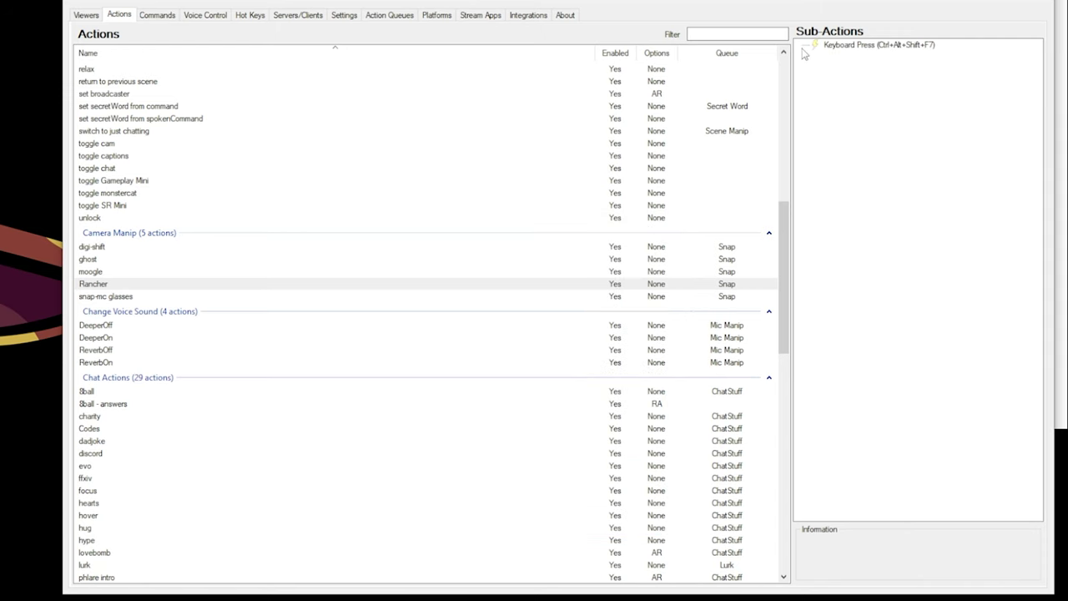
- Add a Delay sub-action of 30000 ms after the keyboard press in the Rancher action
left_click(862, 47)
right_click(861, 47)
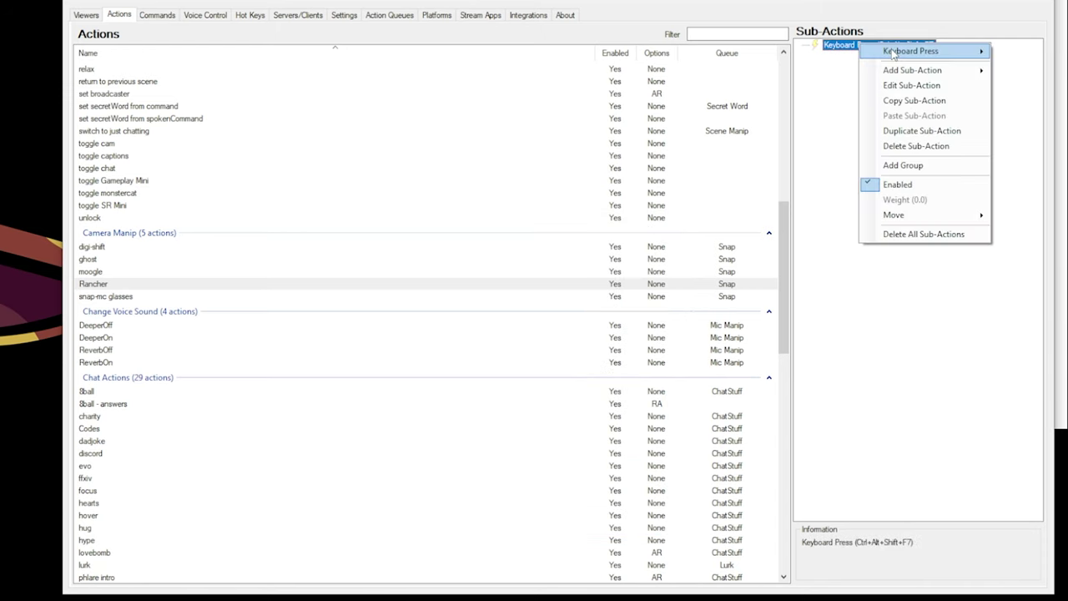
mouse_move(892, 53)
right_click(842, 91)
mouse_move(889, 98)
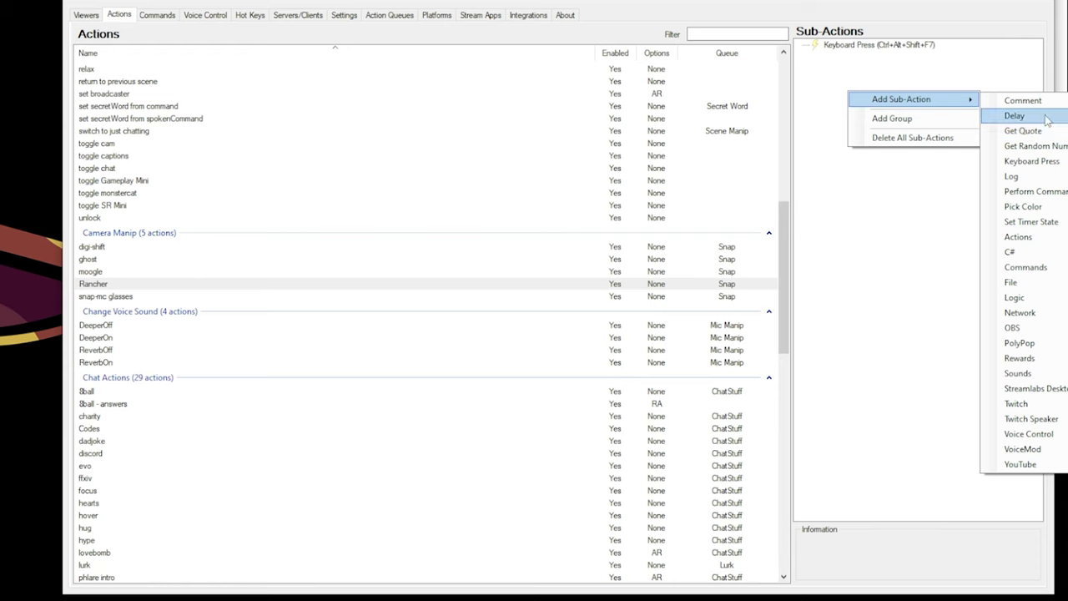
left_click(1006, 114)
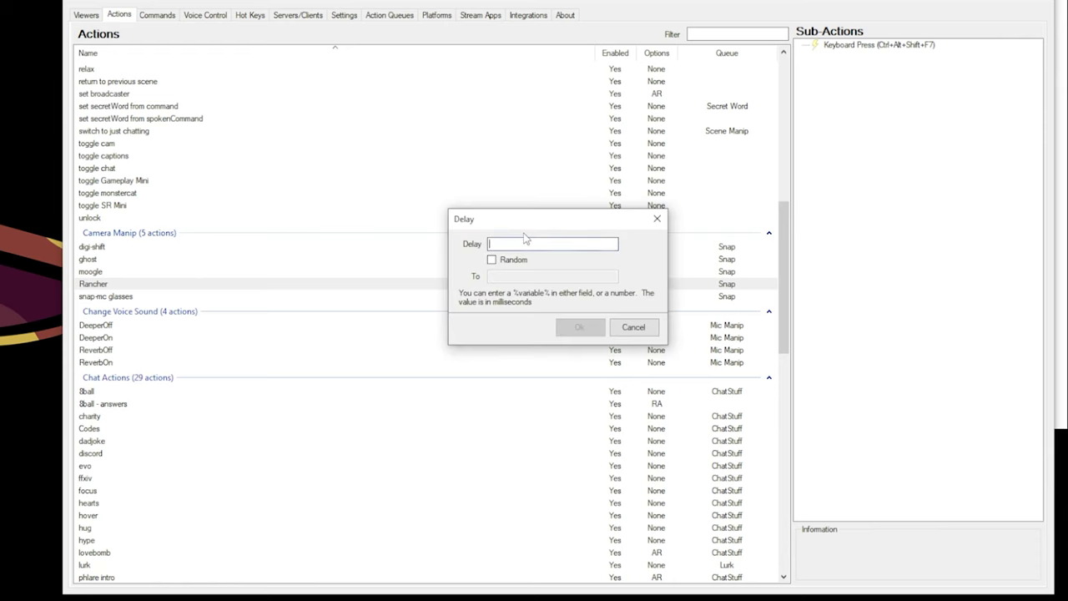
type("30000")
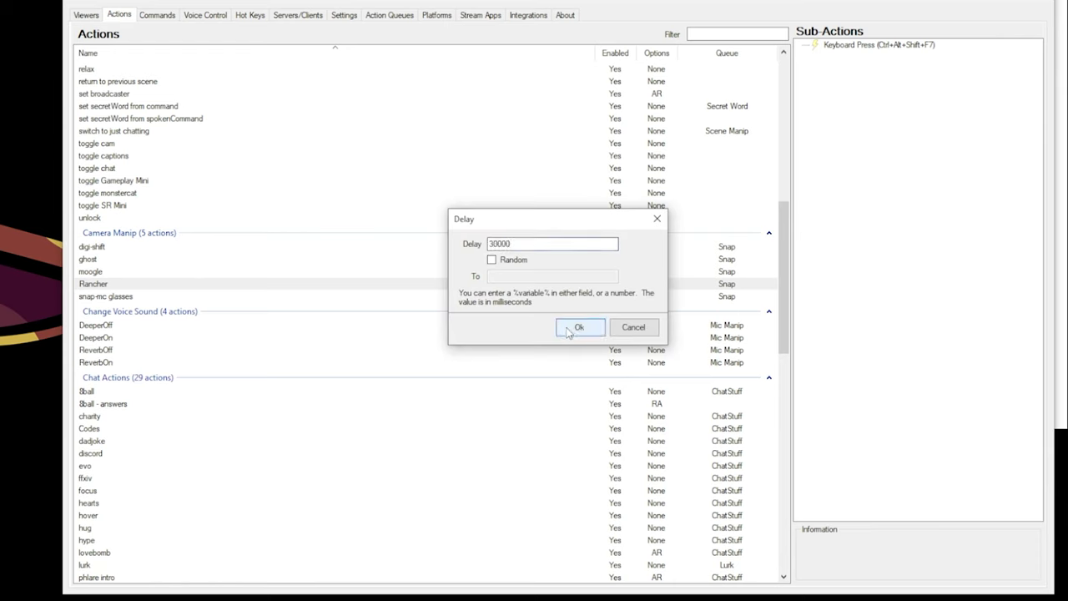
left_click(576, 326)
right_click(883, 95)
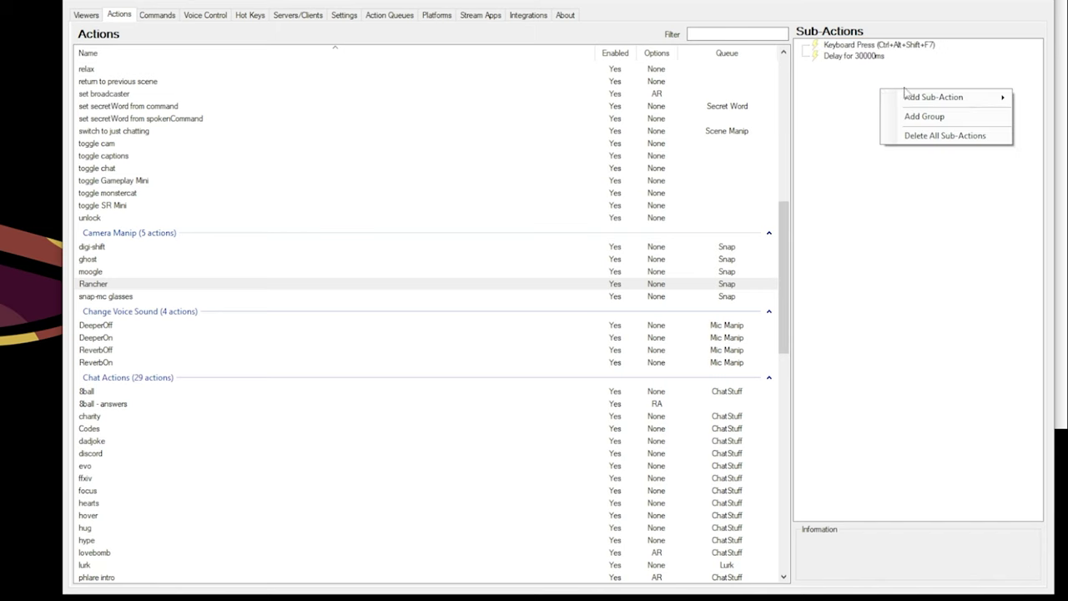
mouse_move(923, 101)
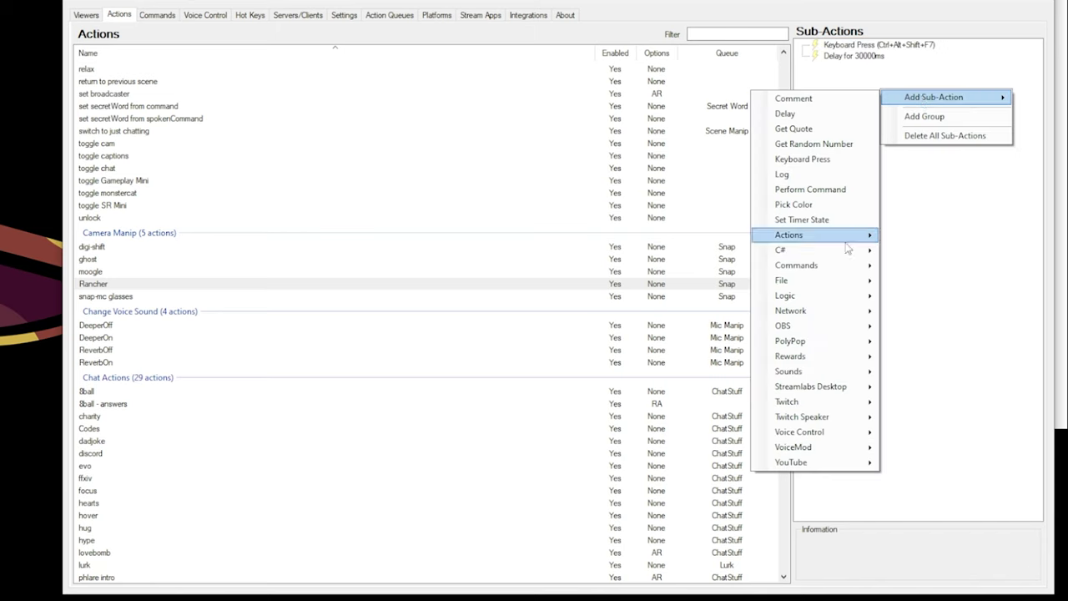
left_click(826, 159)
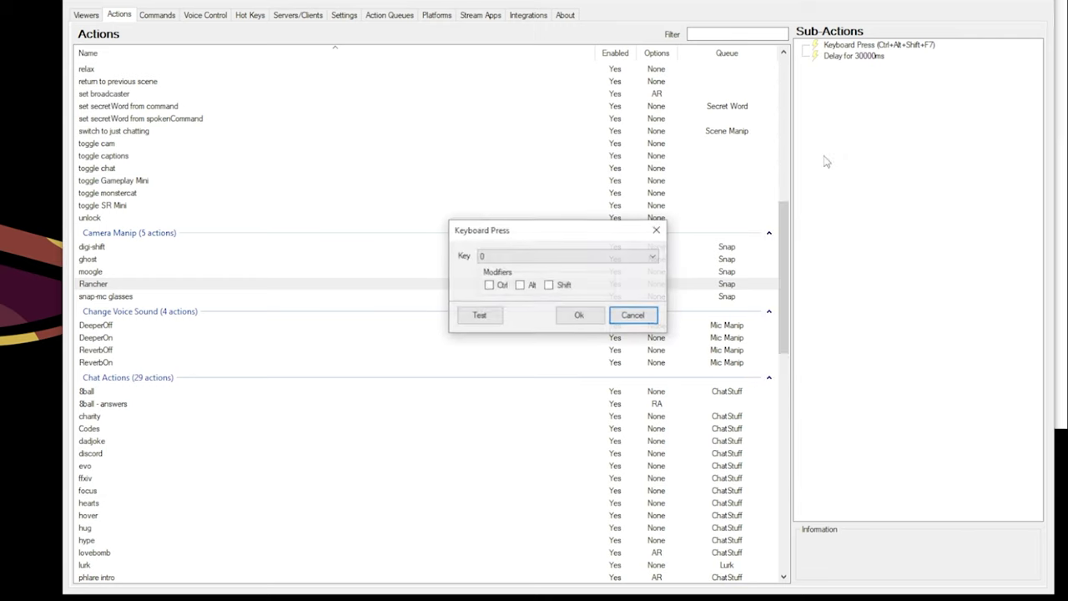
left_click(488, 285)
left_click(519, 285)
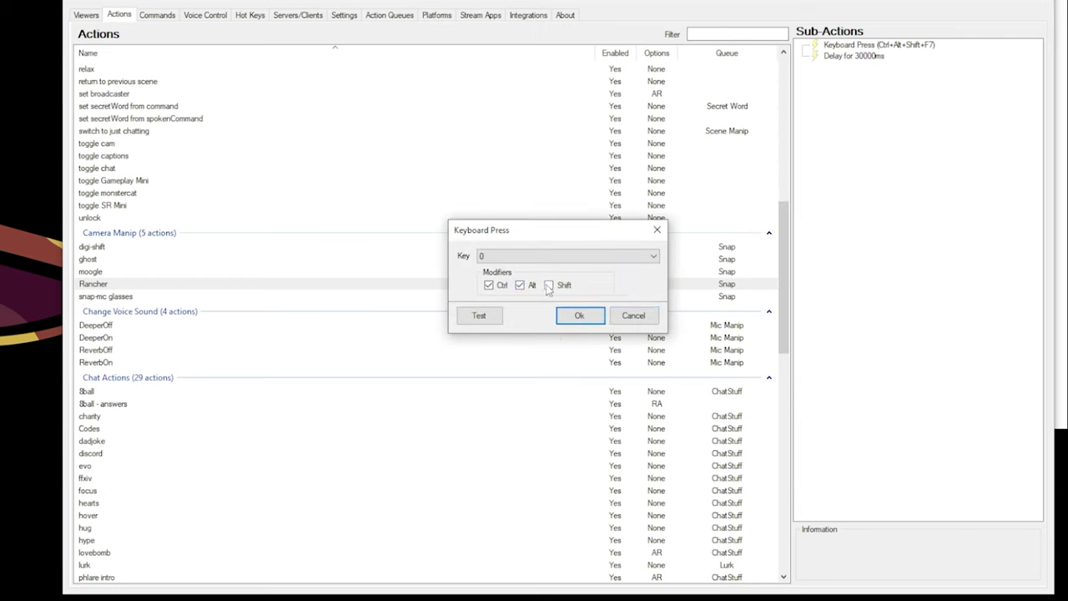
left_click(633, 317)
- Duplicate the Keyboard Press sub-action so the same hotkey is sent again after the delay
right_click(904, 43)
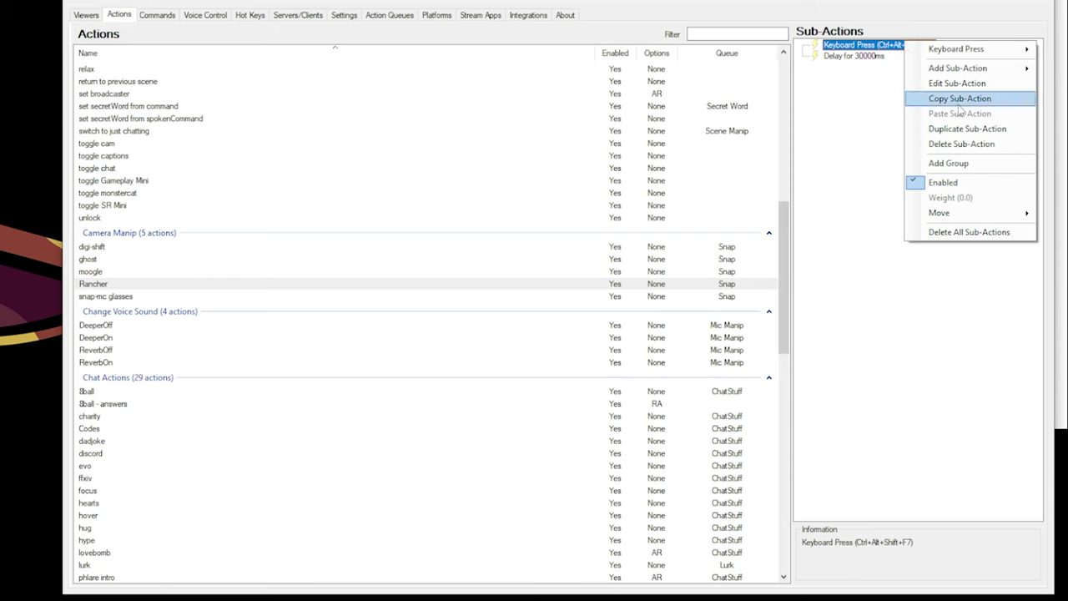
left_click(962, 131)
left_click(897, 154)
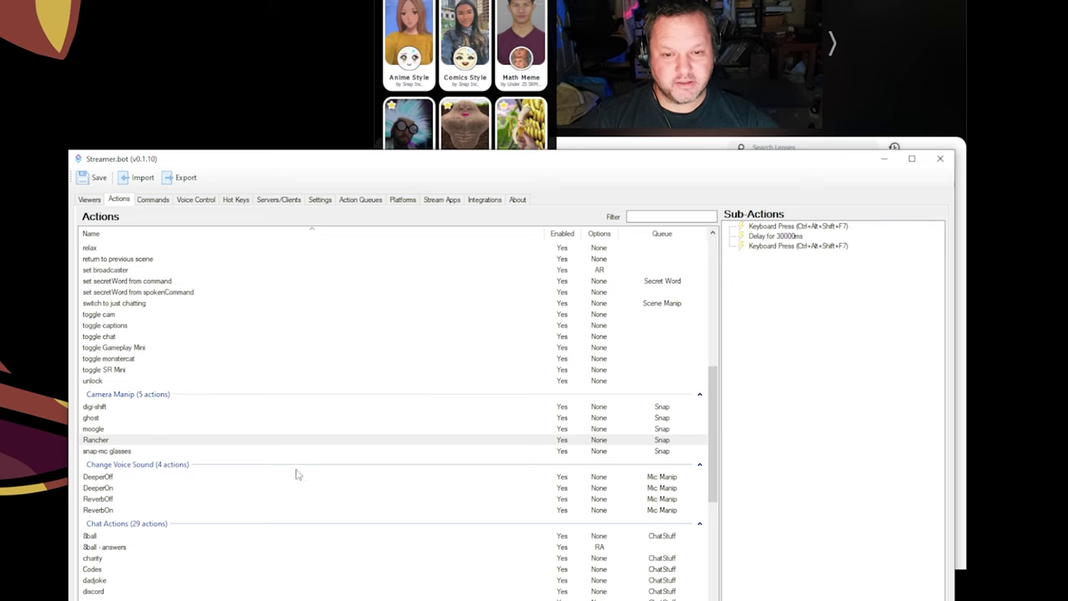
- Check the !rancher entry in the list of commands and return to the Rancher action
left_click(153, 199)
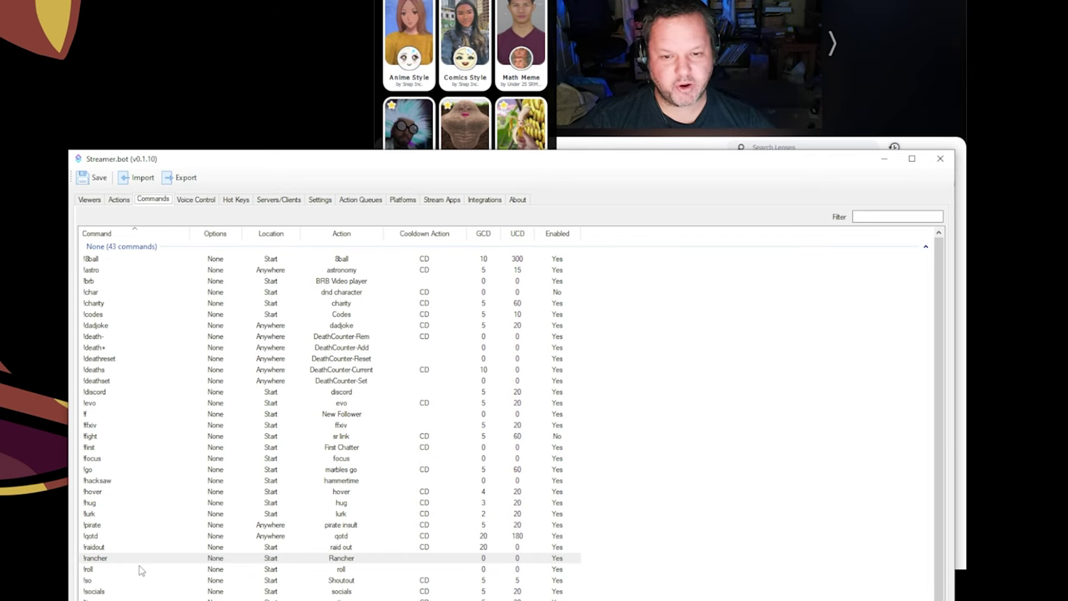
left_click(120, 199)
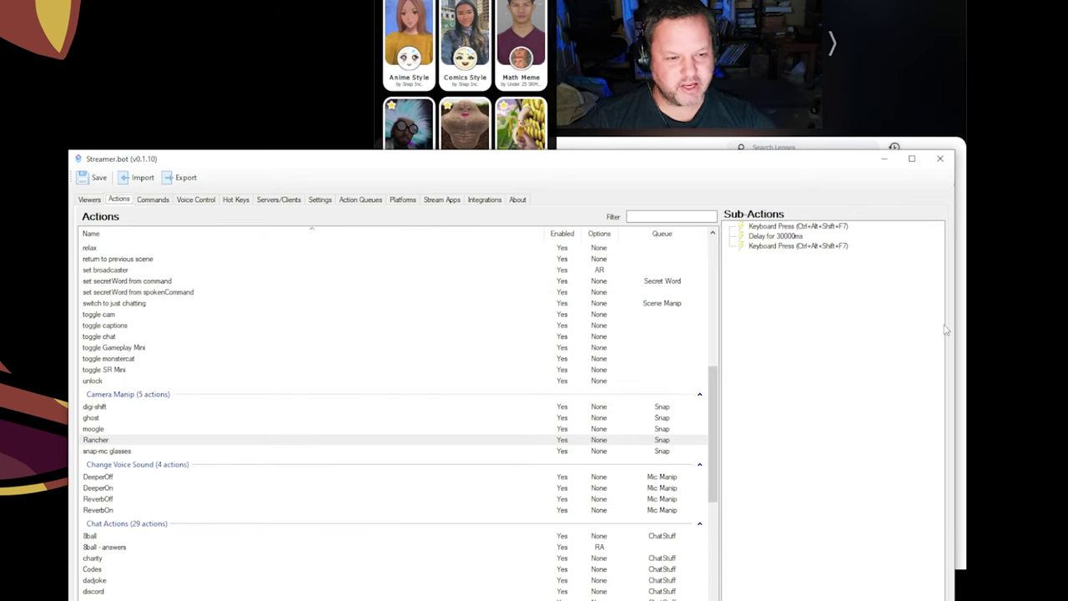
- Set the Delay sub-action of the Rancher action to 1000 ms
double_click(777, 236)
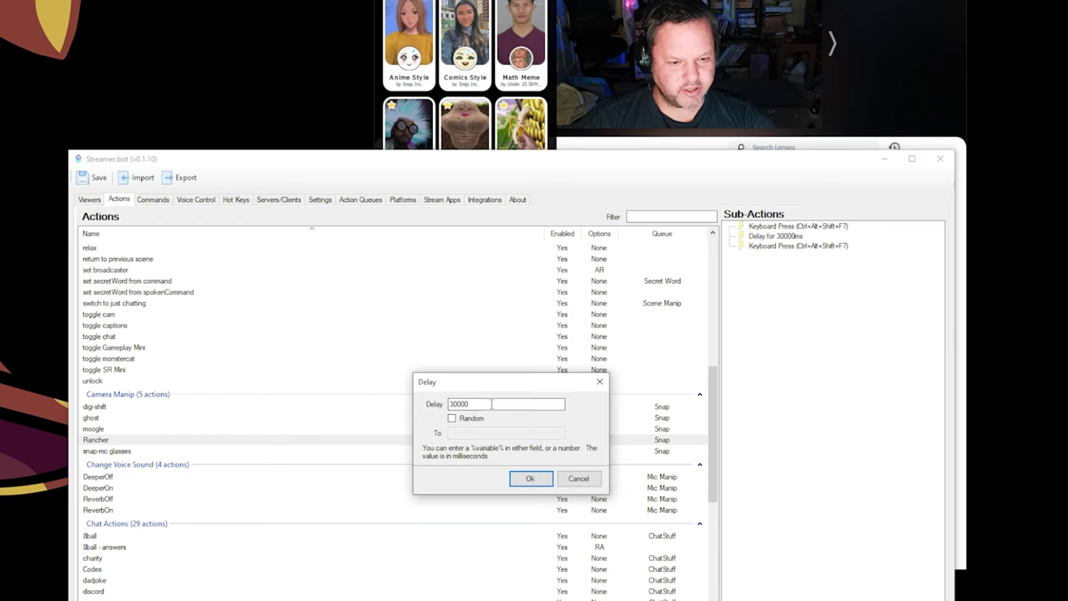
double_click(493, 404)
type("10")
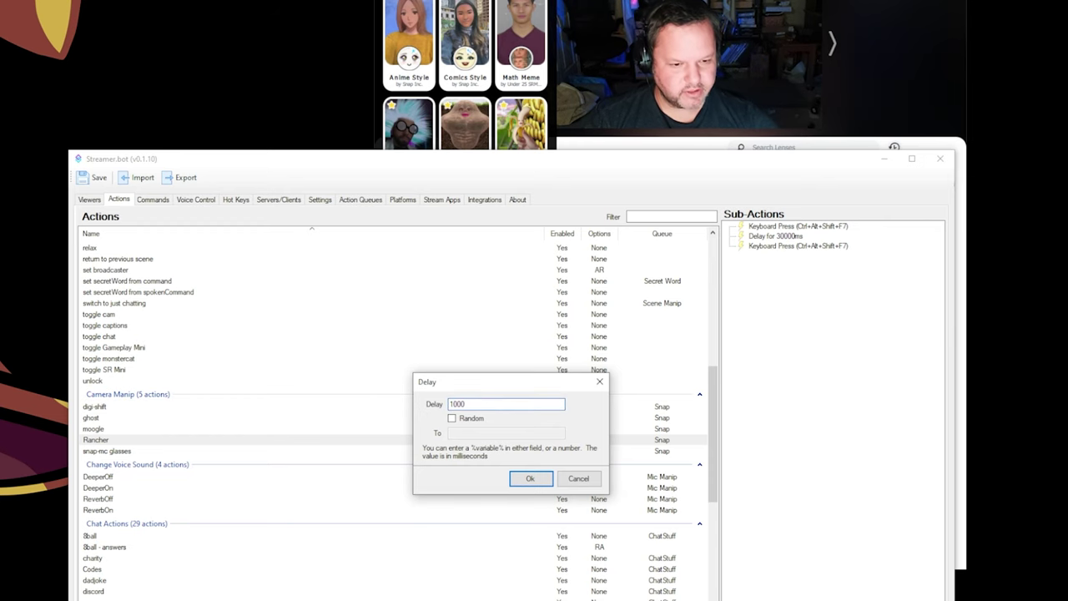
left_click(529, 479)
- Switch to OBS and send the !rancher command in the stream chat to test it
left_click(153, 200)
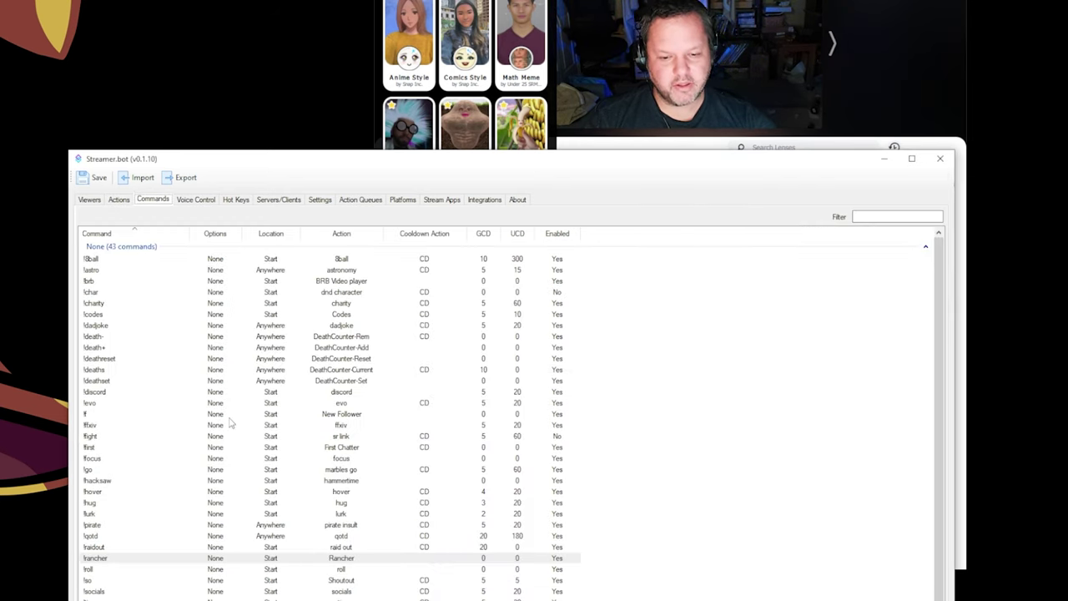
key("alt+Tab")
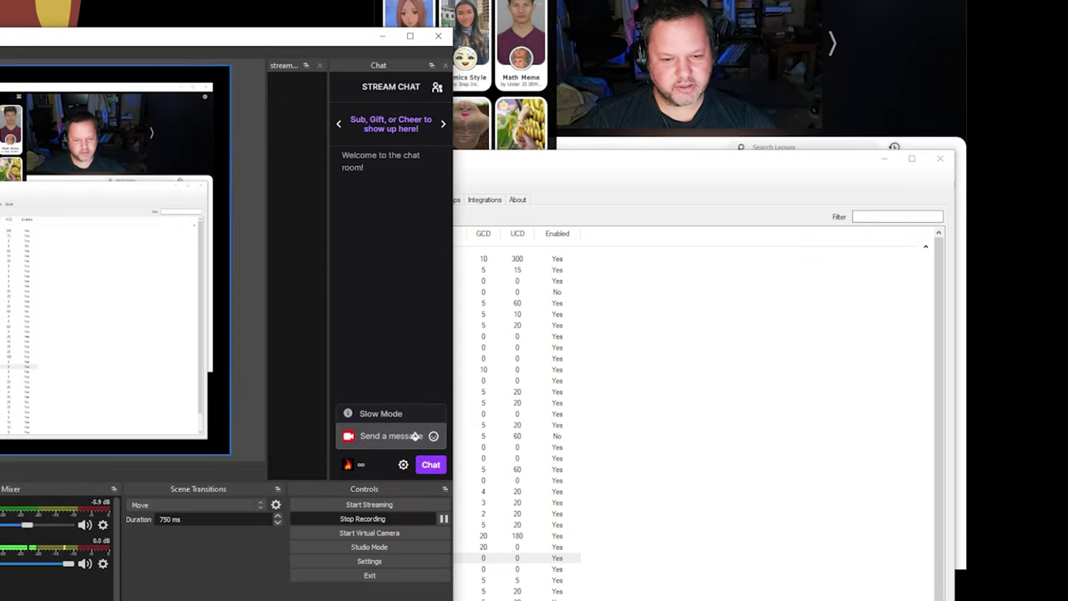
left_click(415, 436)
type("!rancher")
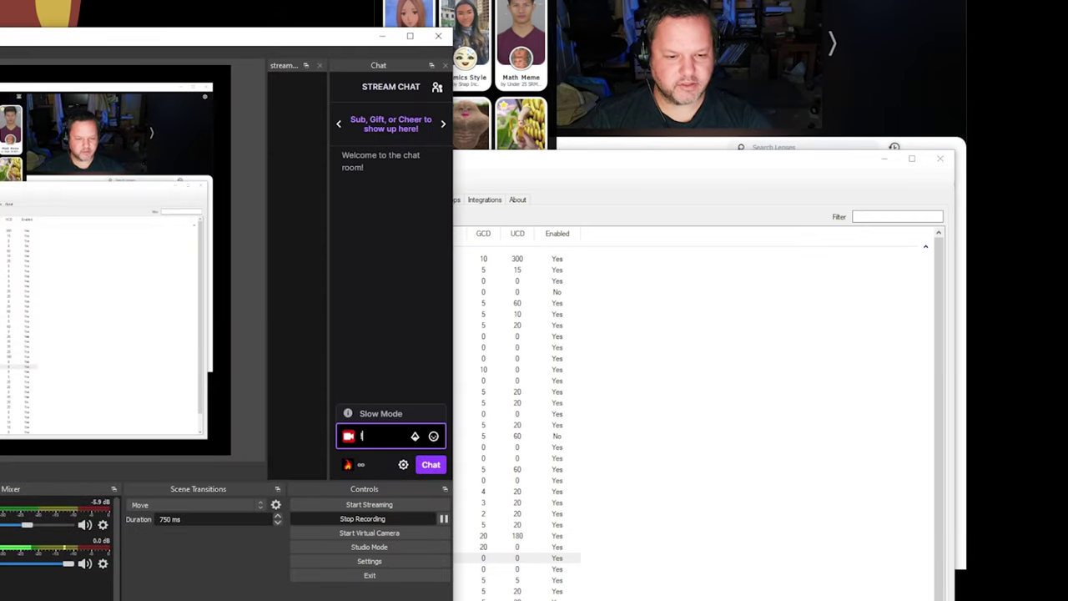
key("Return")
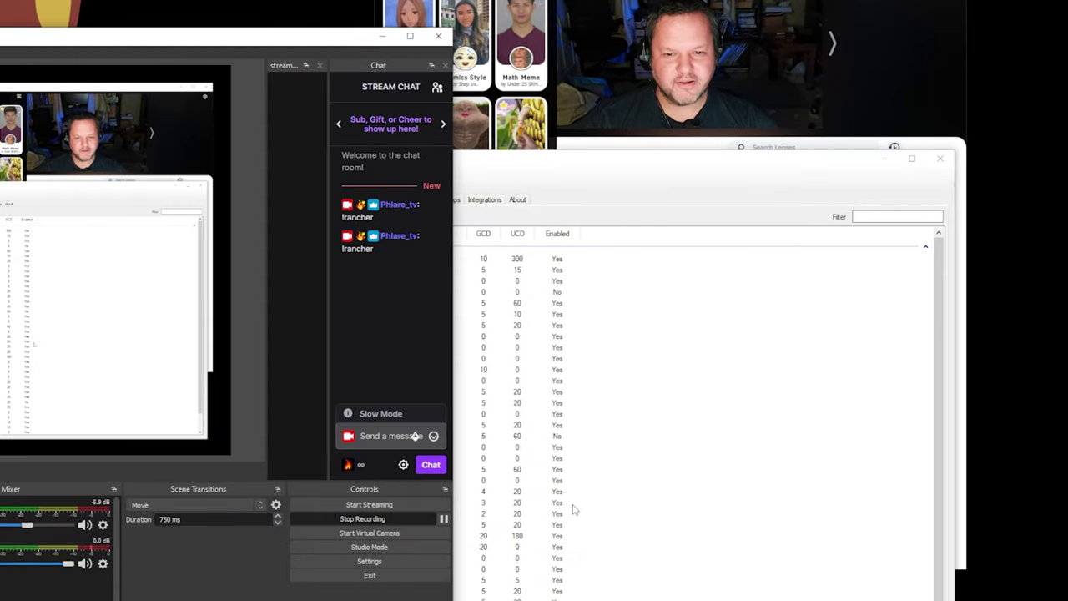
- Switch back to Streamer.bot and start a new Twitch channel point reward titled Rancher with a cost of 400
left_click(609, 170)
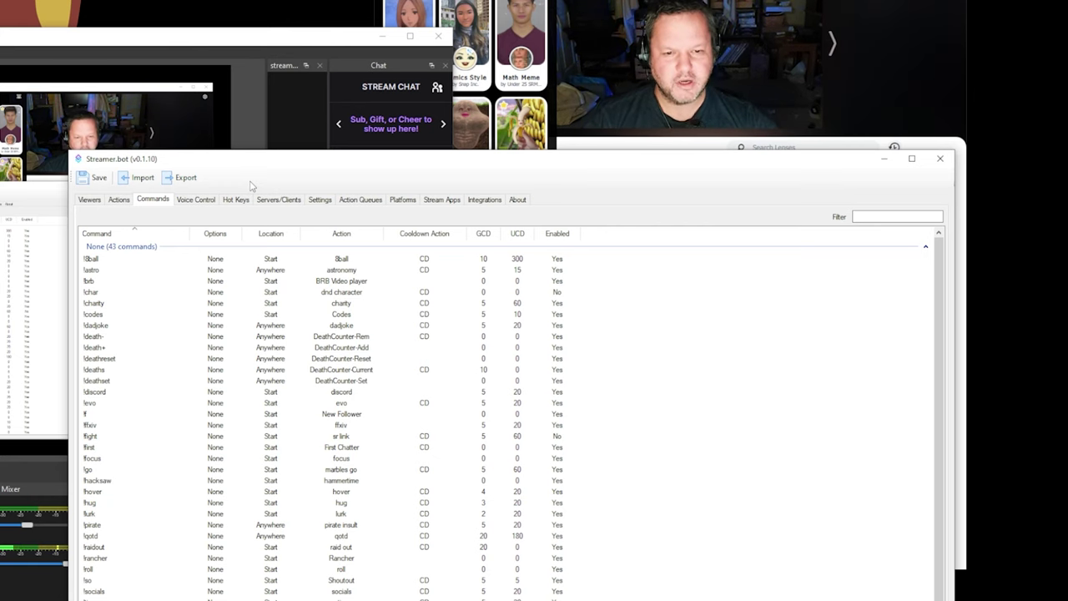
left_click(404, 201)
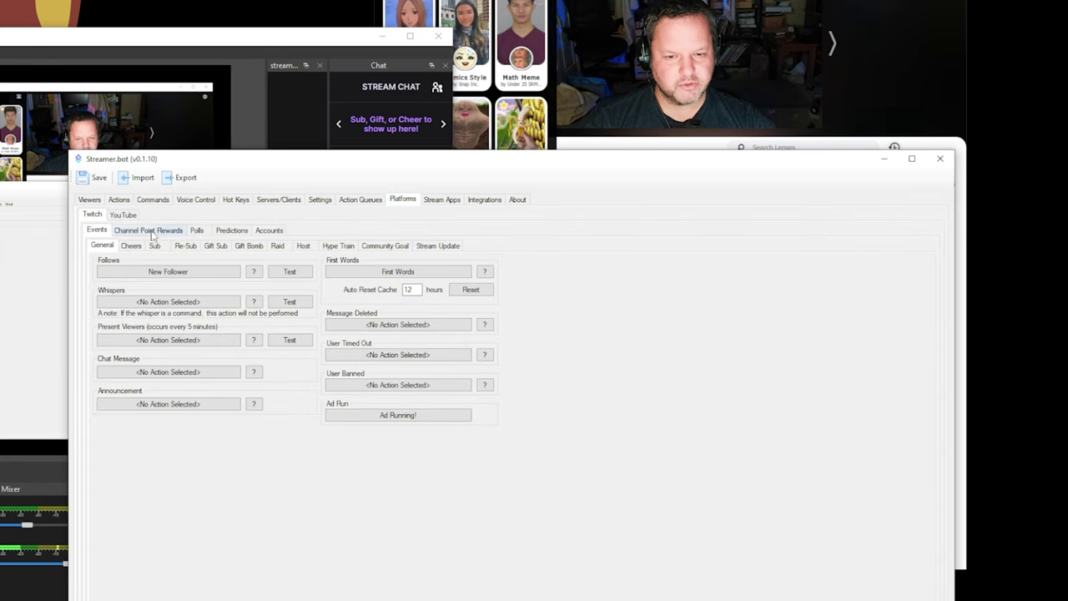
left_click(150, 231)
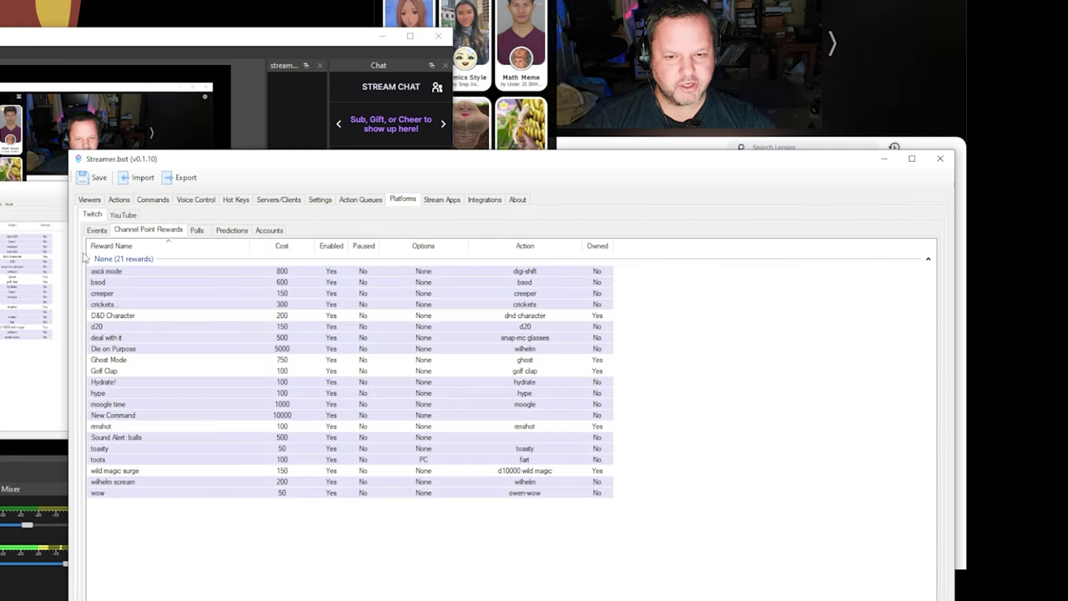
right_click(303, 520)
left_click(329, 530)
type("RA")
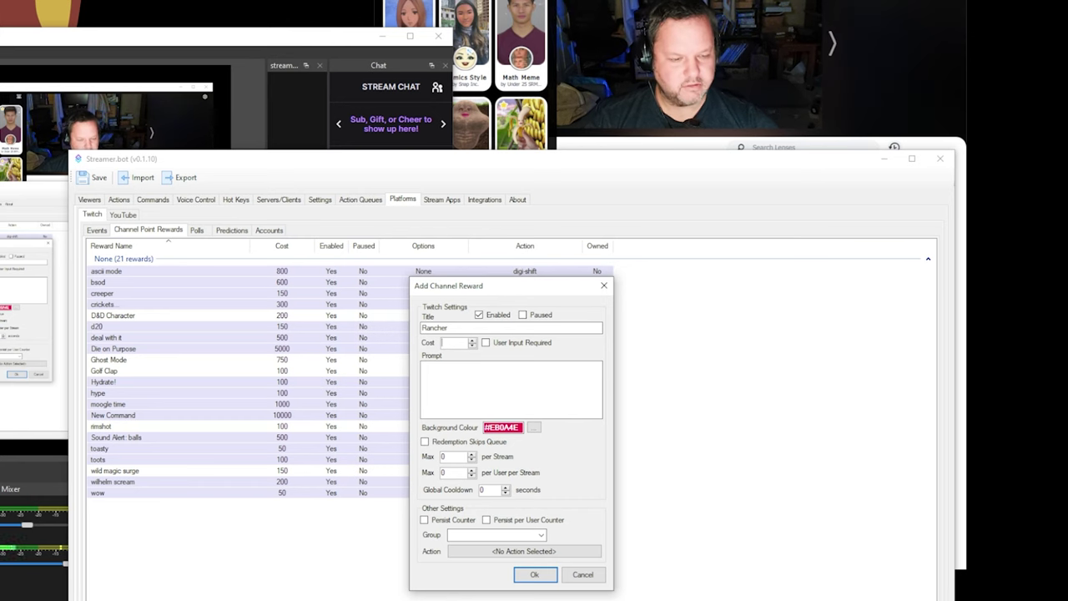
type("400")
left_click(489, 369)
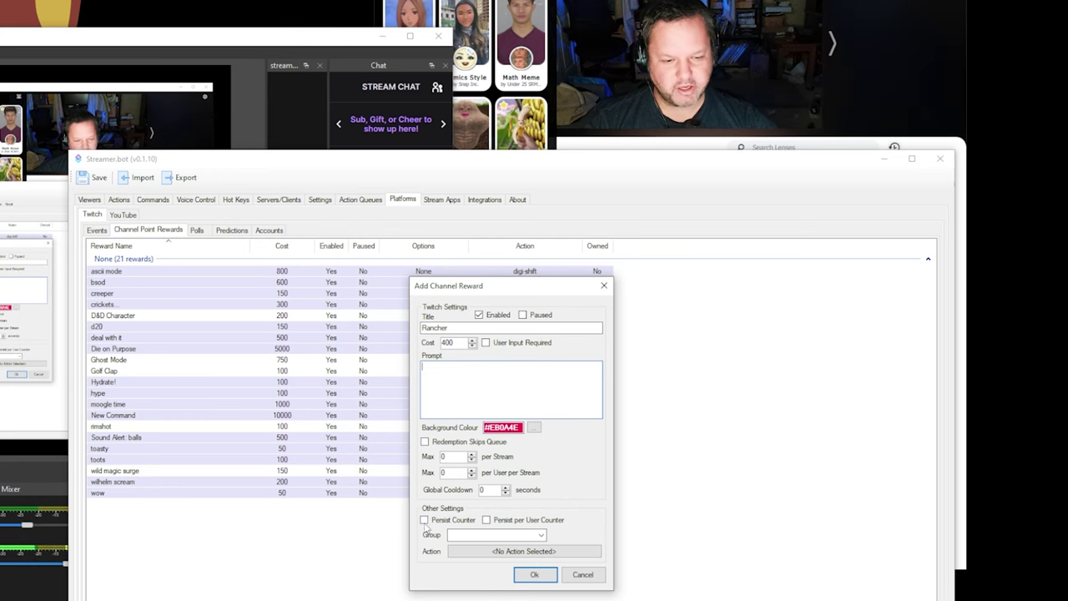
- Assign the Rancher action from the Camera Manip group to the new reward and save the reward
left_click(526, 552)
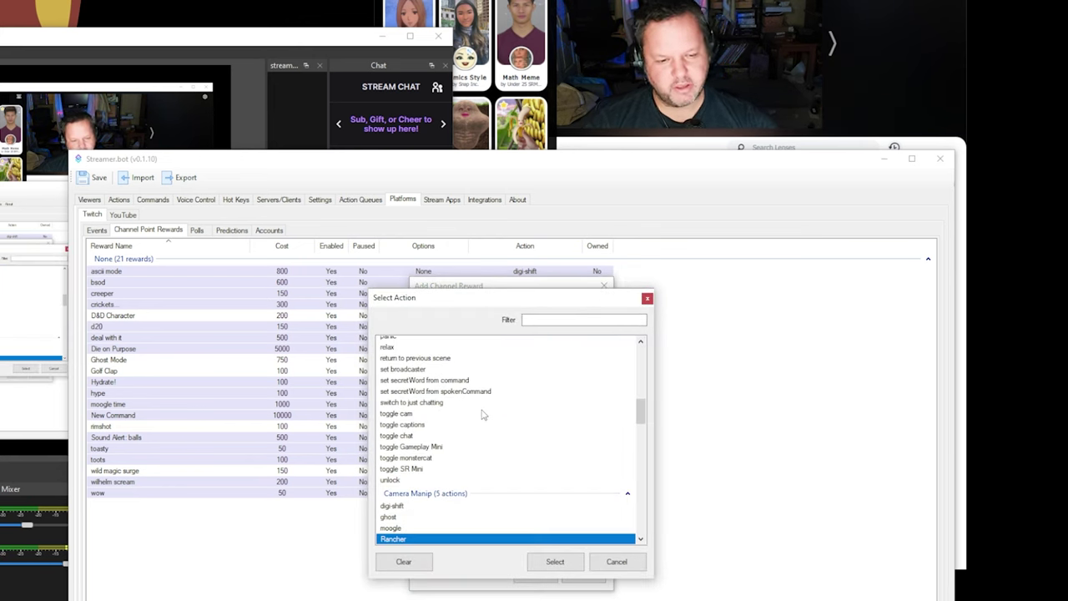
left_click(555, 561)
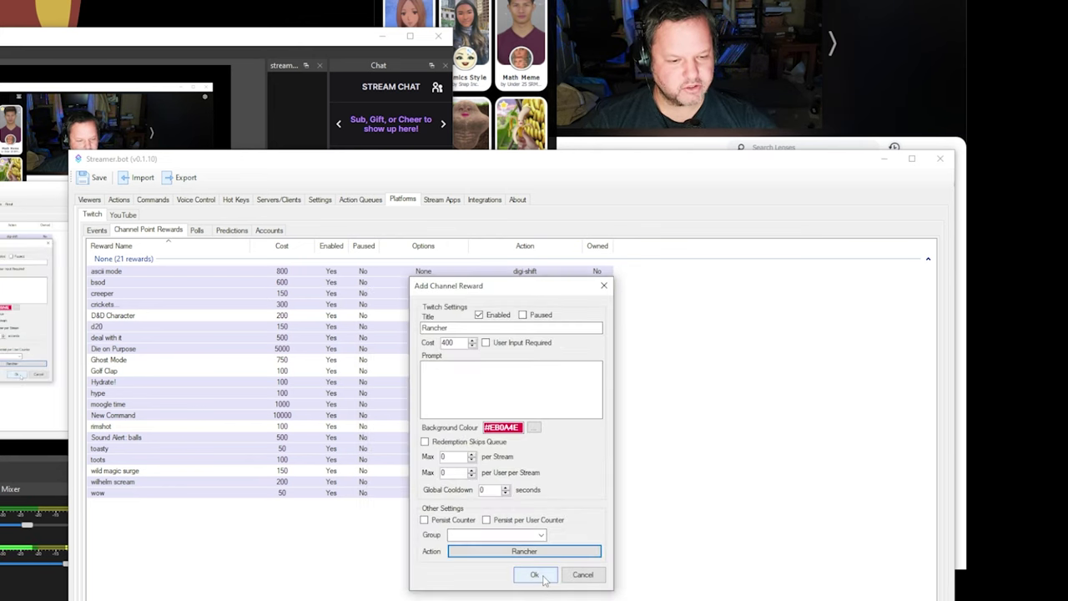
left_click(539, 573)
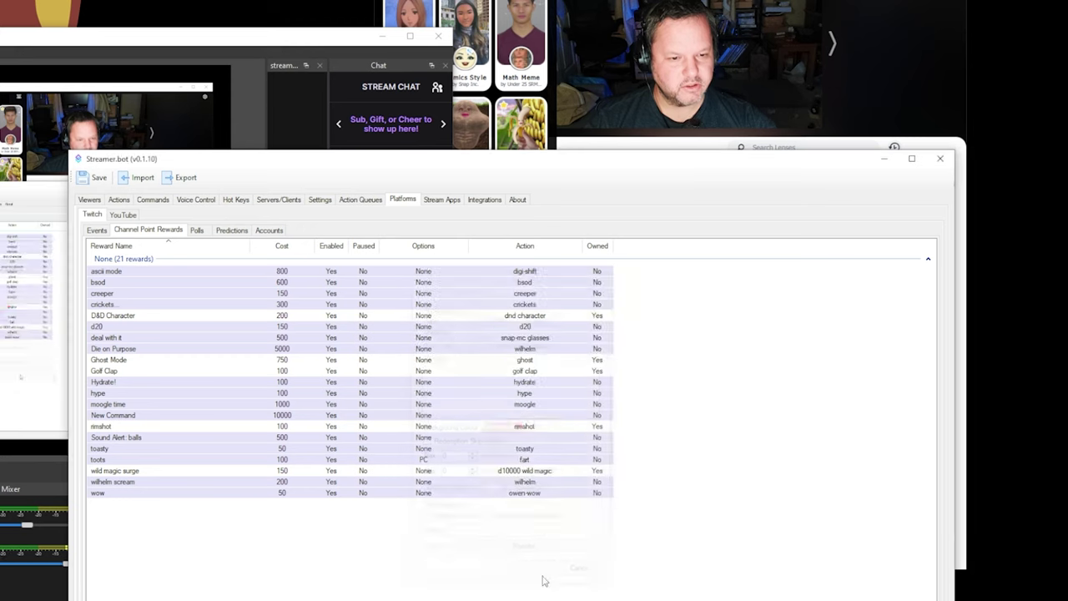
- Switch to OBS and redeem the Rancher channel point reward from the stream chat
left_click(71, 37)
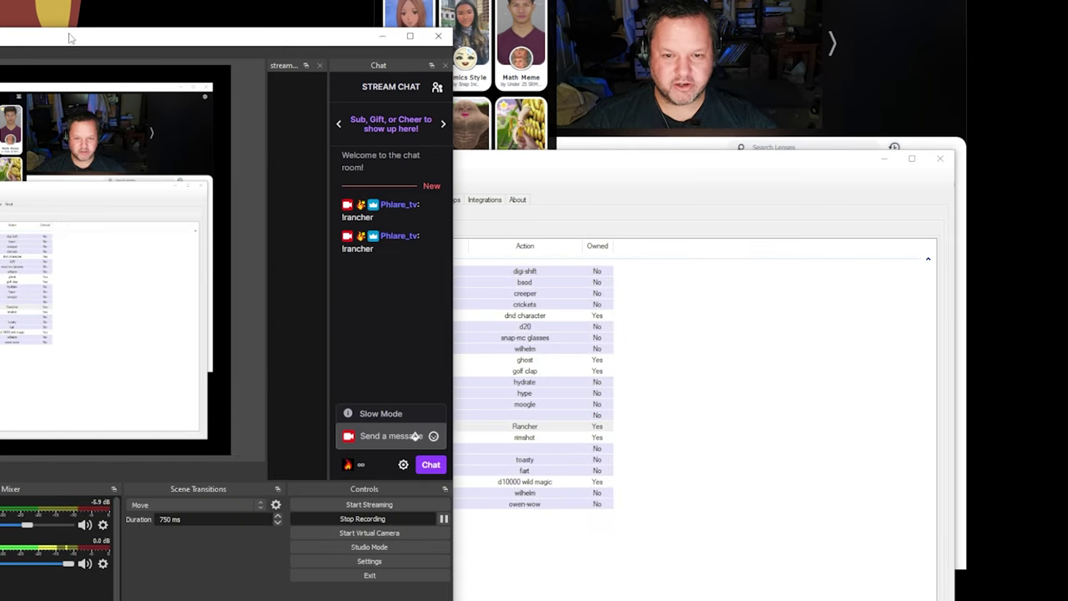
left_click(352, 466)
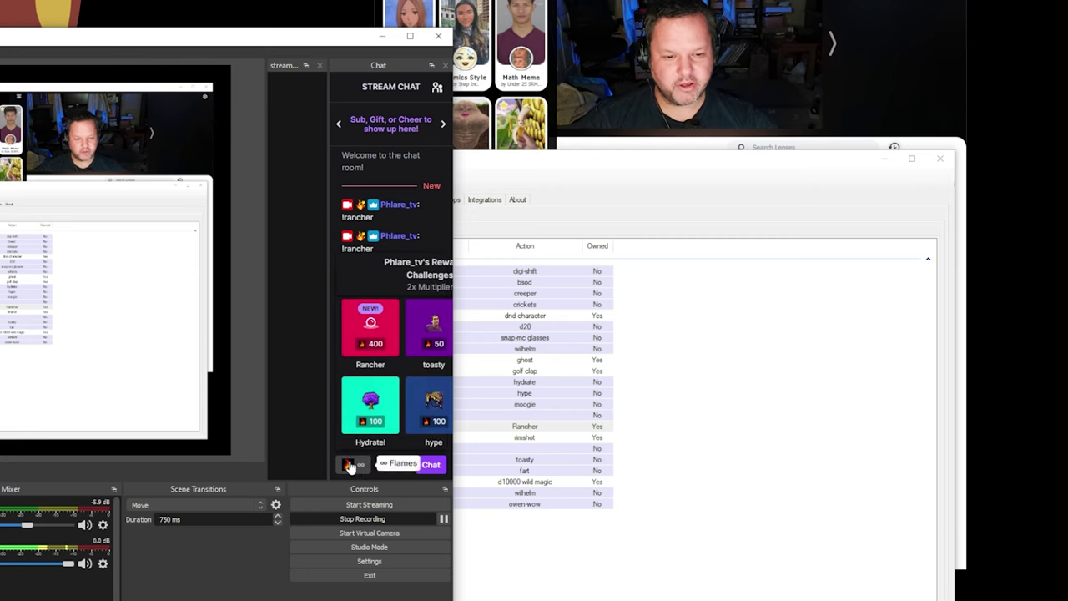
left_click(386, 318)
left_click(424, 419)
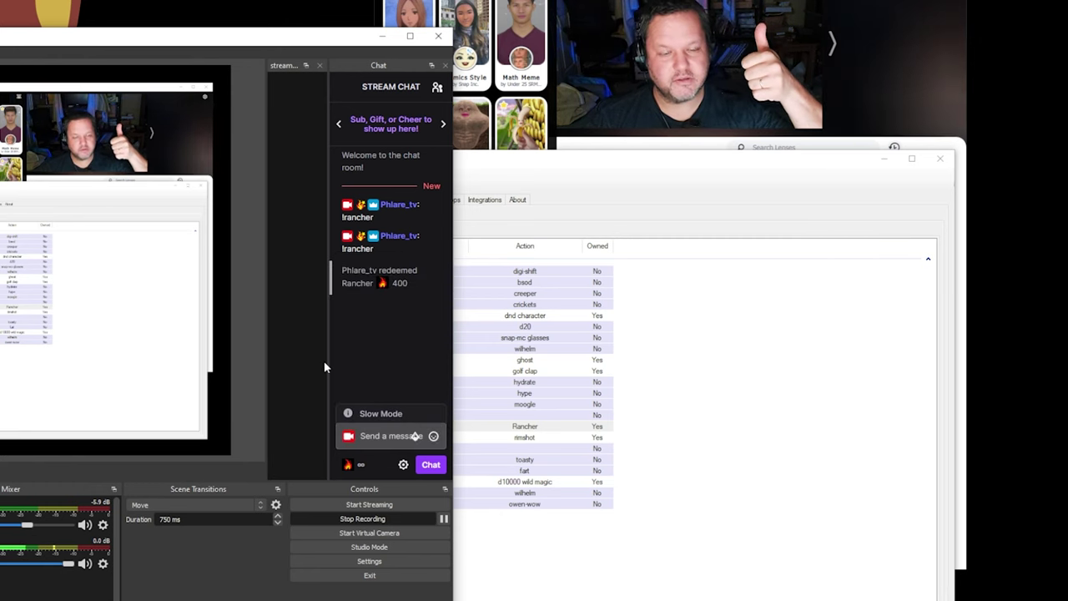
- Return to Streamer.bot and set the Rancher action's Delay sub-action to 30000 ms
key("alt+Tab")
double_click(773, 236)
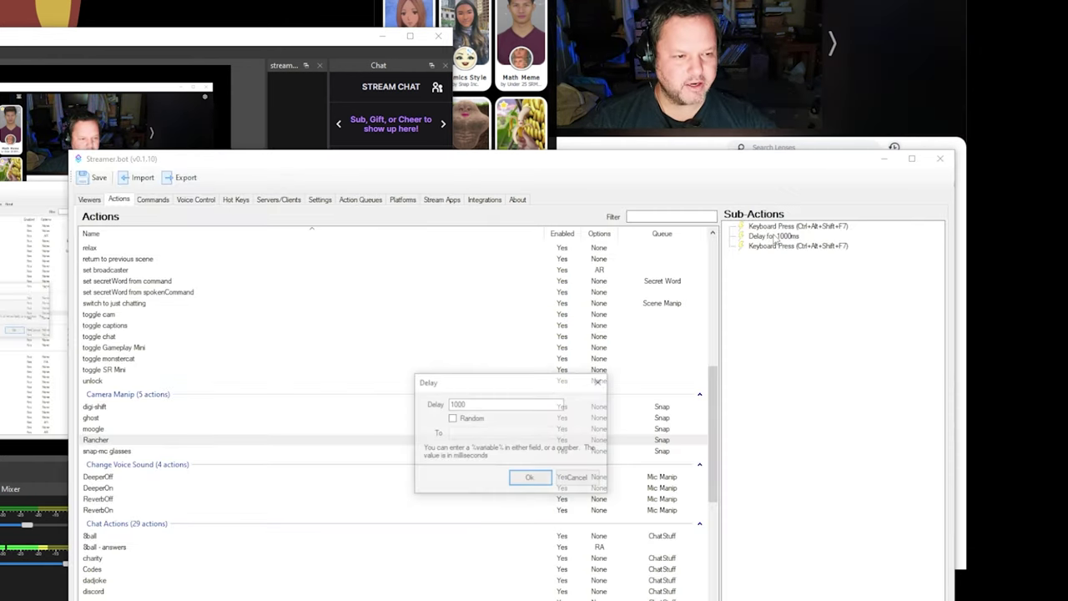
left_click(451, 404)
key("Delete")
type("3")
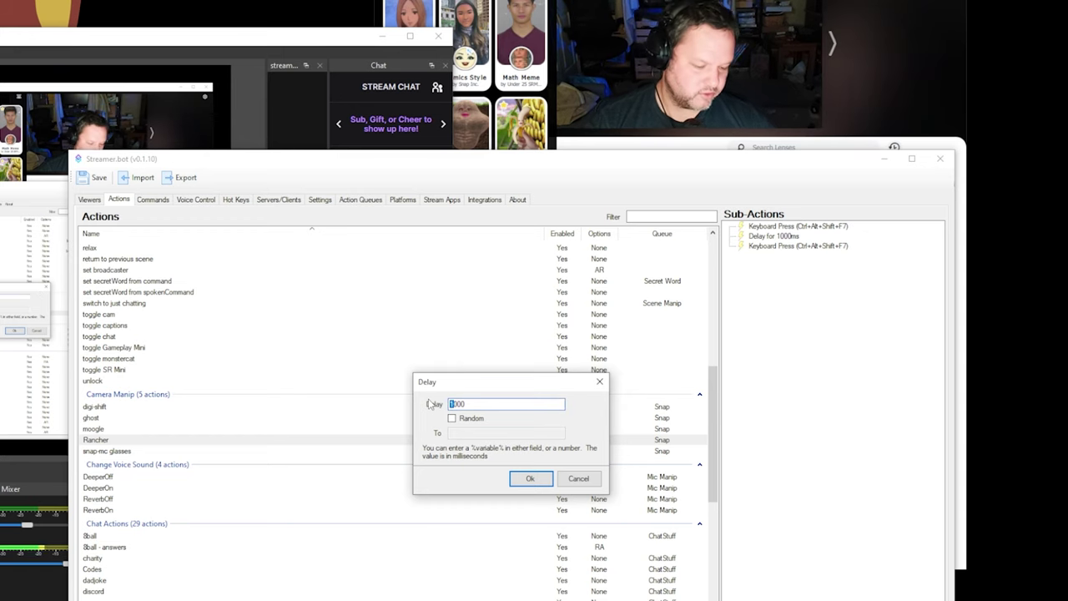
type("0")
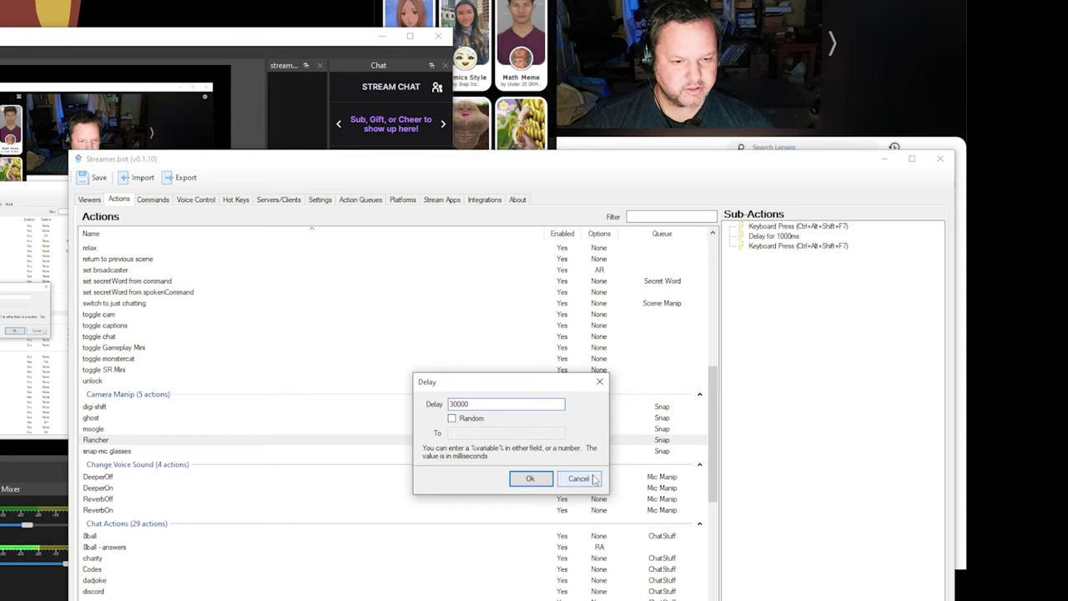
left_click(531, 478)
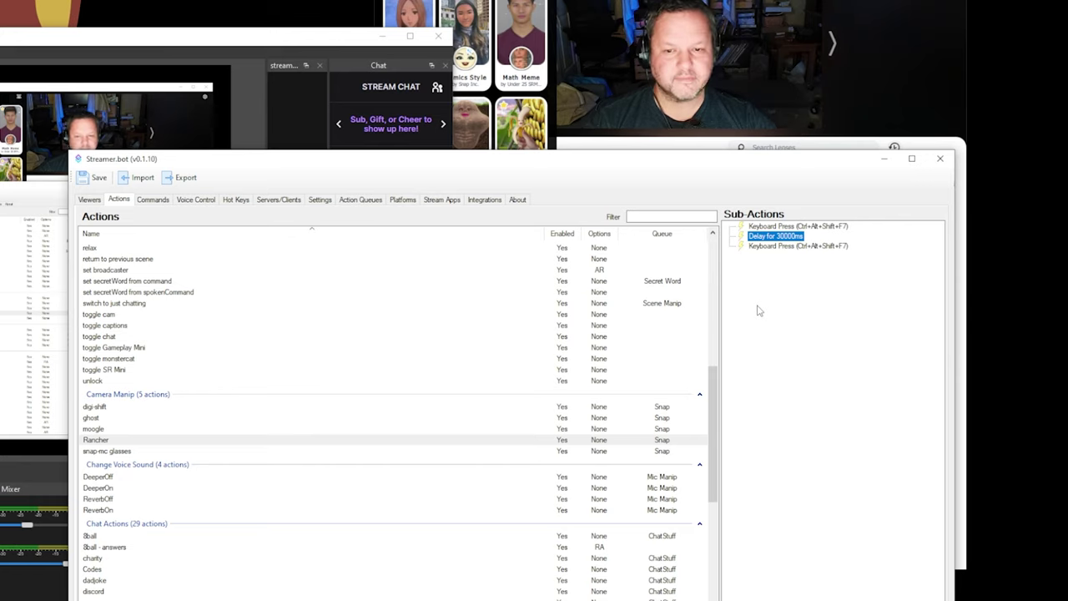